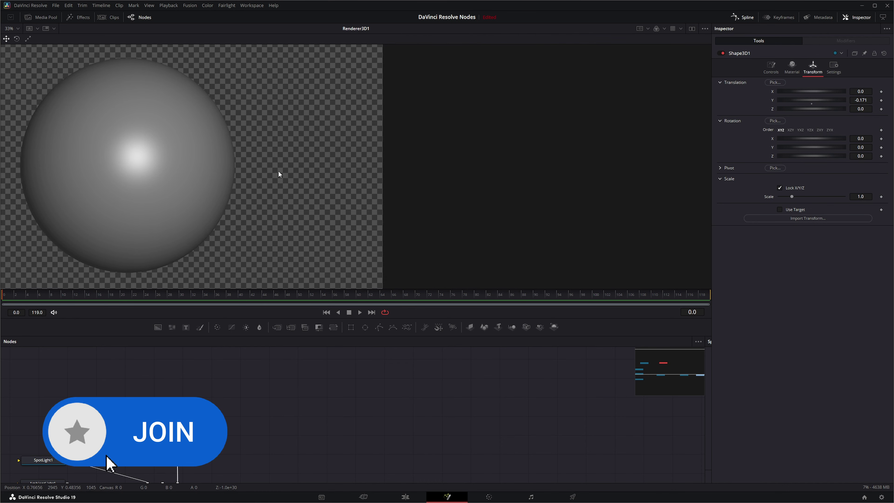
- Add a Reflect material node and place it beside the Shape3D1 node
{"action": "left_click_drag", "start_coordinate": [278, 429], "coordinate": [273, 409]}
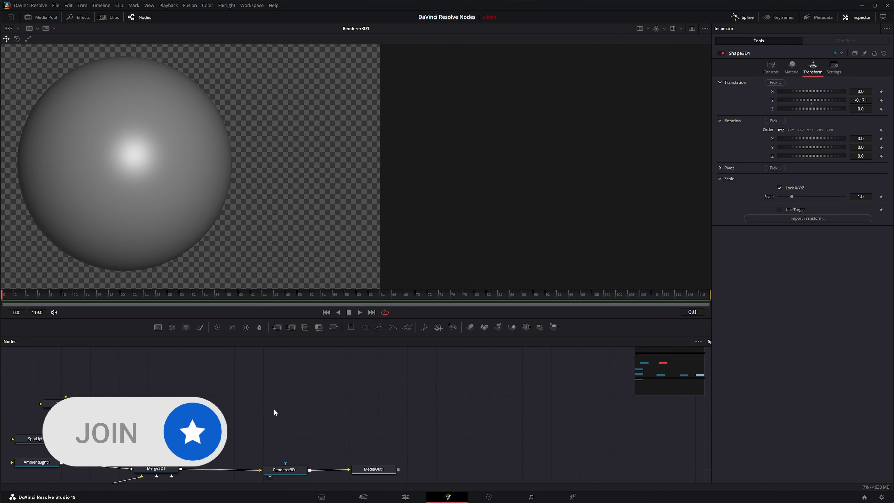
{"action": "left_click", "coordinate": [272, 393]}
{"action": "key", "text": "shift+space"}
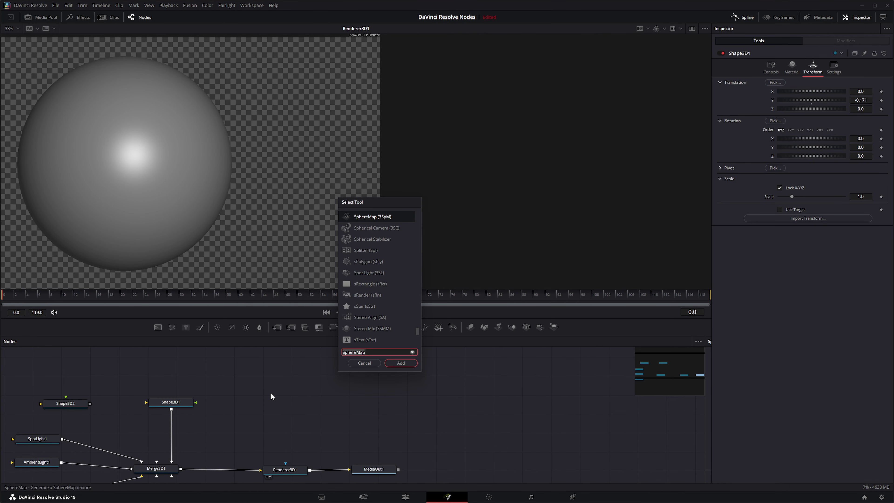
{"action": "type", "text": "refl"}
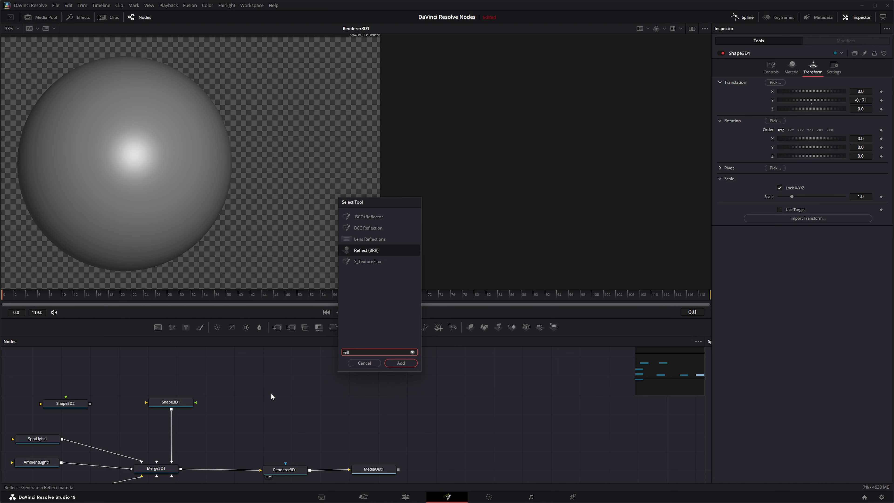
{"action": "left_click", "coordinate": [400, 362]}
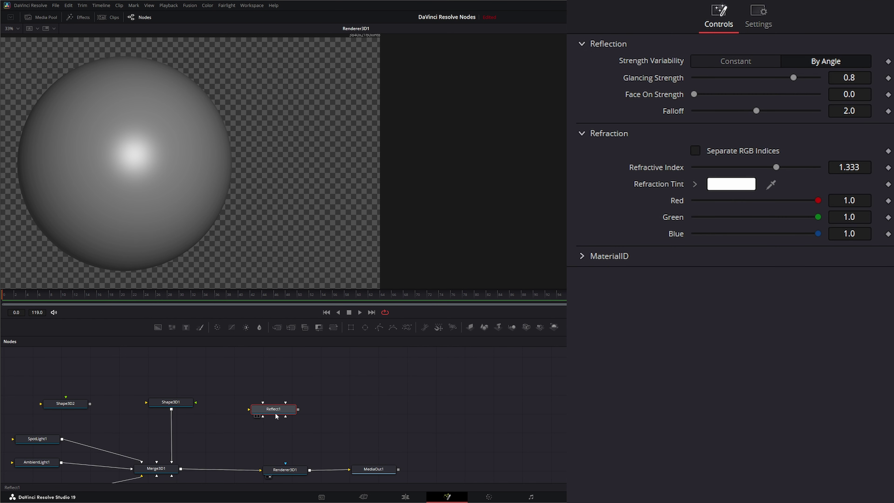
{"action": "left_click_drag", "start_coordinate": [273, 409], "coordinate": [247, 403]}
{"action": "left_click", "coordinate": [313, 407]}
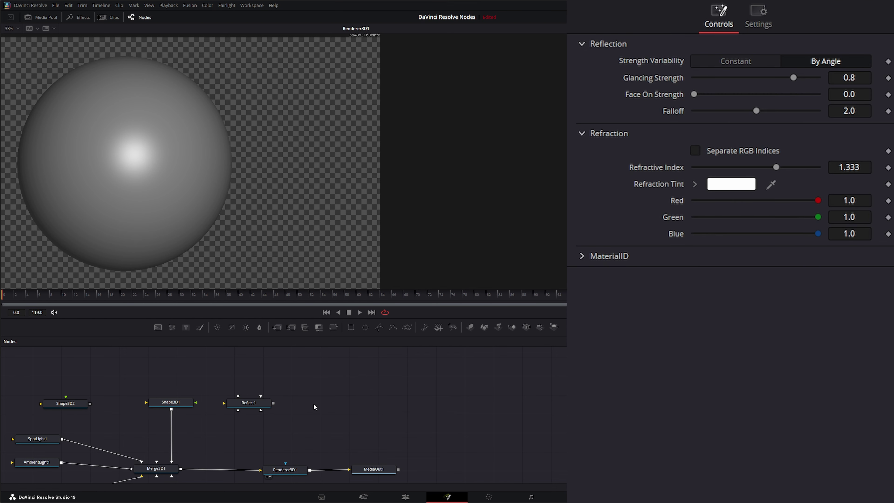
{"action": "left_click_drag", "start_coordinate": [207, 373], "coordinate": [305, 428]}
{"action": "left_click", "coordinate": [309, 426]}
{"action": "left_click_drag", "start_coordinate": [251, 403], "coordinate": [293, 397]}
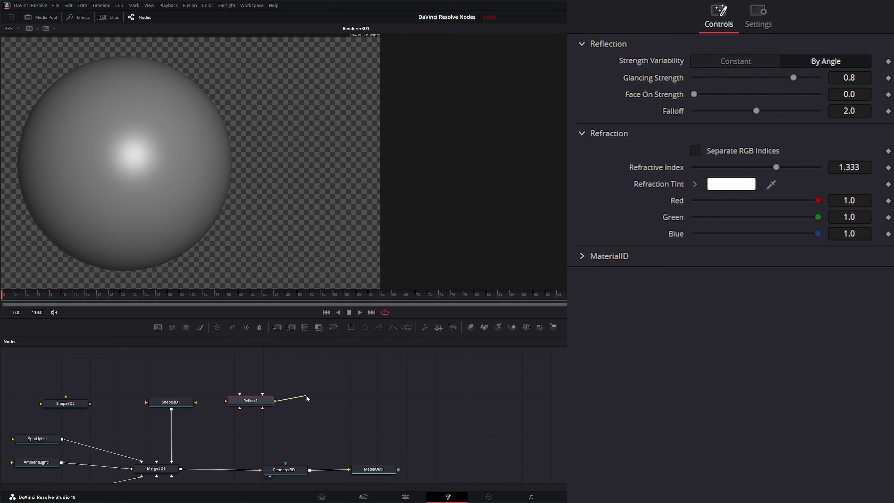
{"action": "left_click", "coordinate": [308, 403]}
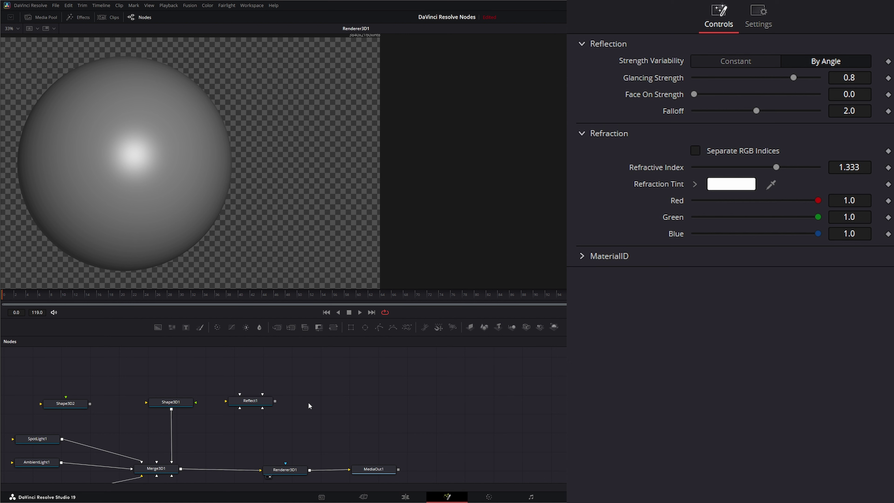
- Add a SphereMap node and connect its output to the Reflect node's Reflection Color Material input
{"action": "key", "text": "shift+space"}
{"action": "type", "text": "sph"}
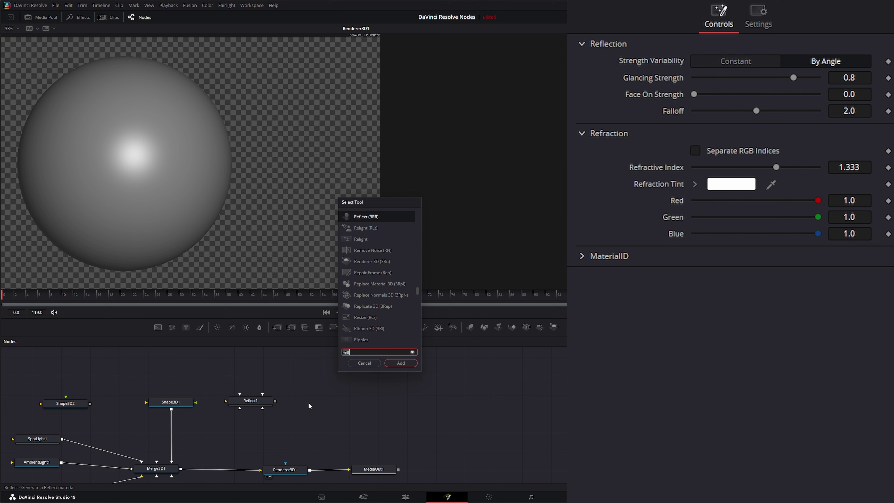
{"action": "type", "text": "ere"}
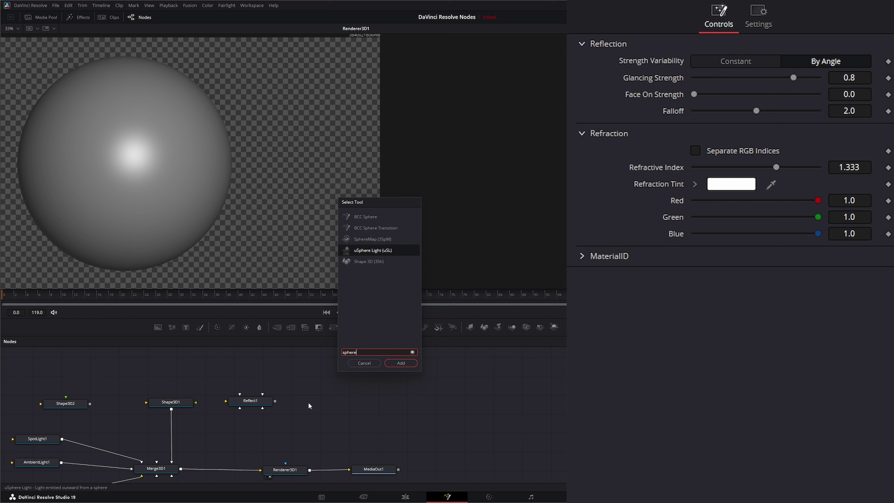
{"action": "left_click", "coordinate": [369, 239]}
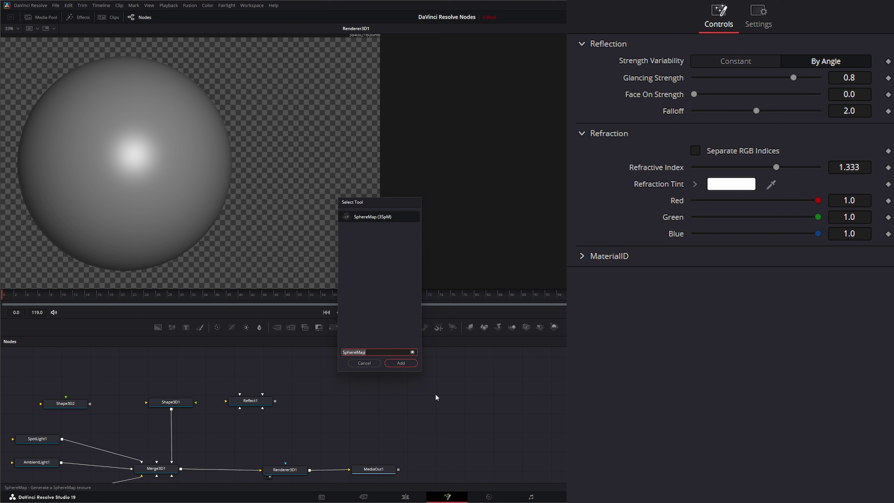
{"action": "left_click", "coordinate": [402, 363]}
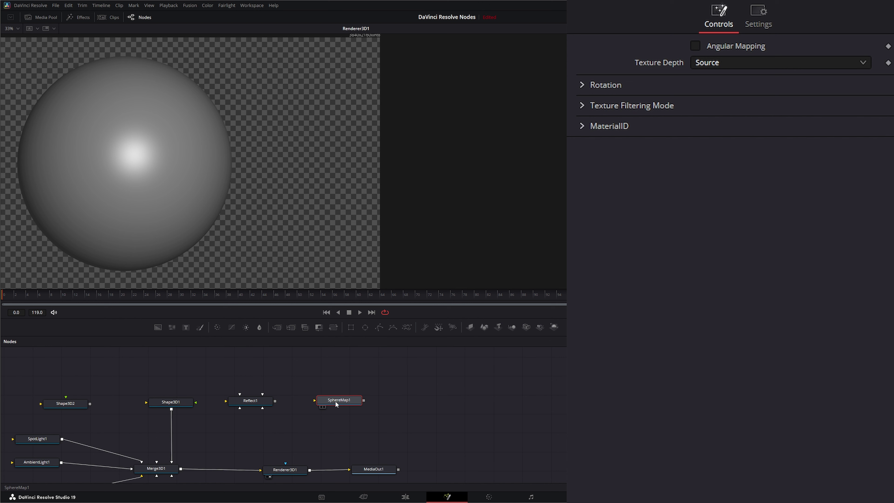
{"action": "left_click_drag", "start_coordinate": [360, 402], "coordinate": [253, 401]}
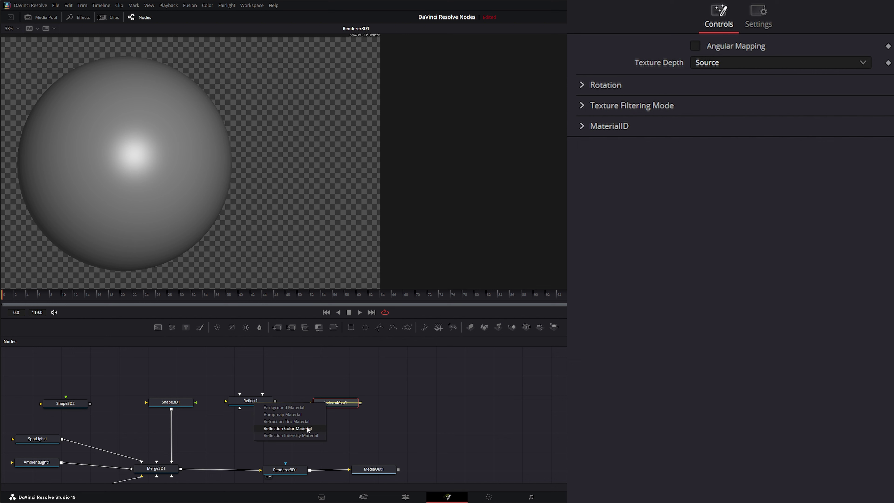
{"action": "left_click", "coordinate": [291, 428]}
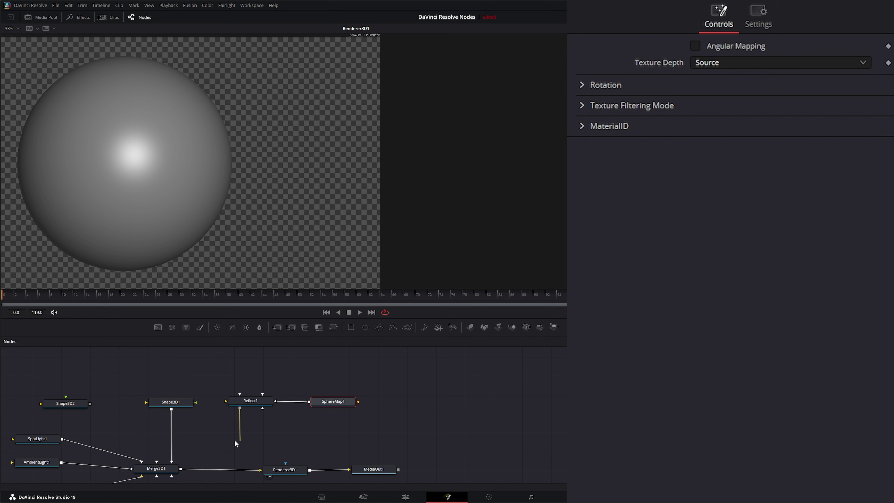
- Connect the Reflect node's output to the material input of Shape3D1
{"action": "left_click_drag", "start_coordinate": [240, 407], "coordinate": [196, 403]}
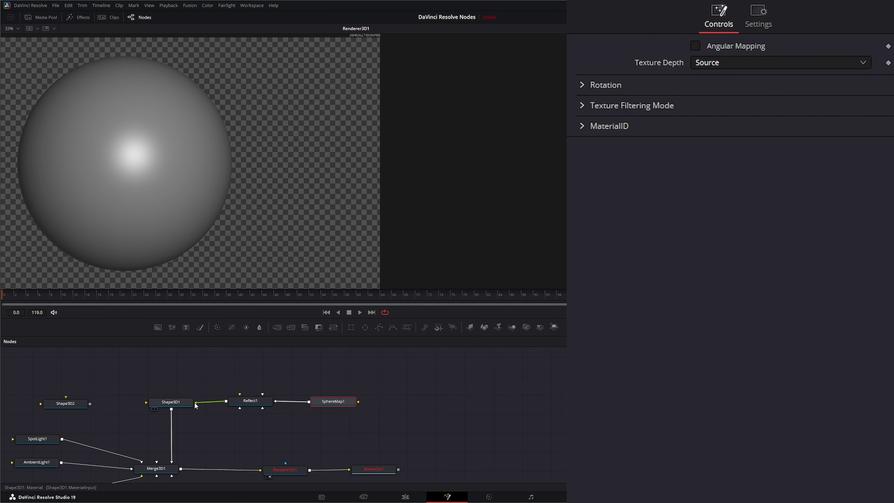
{"action": "left_click", "coordinate": [170, 402]}
{"action": "left_click", "coordinate": [335, 402]}
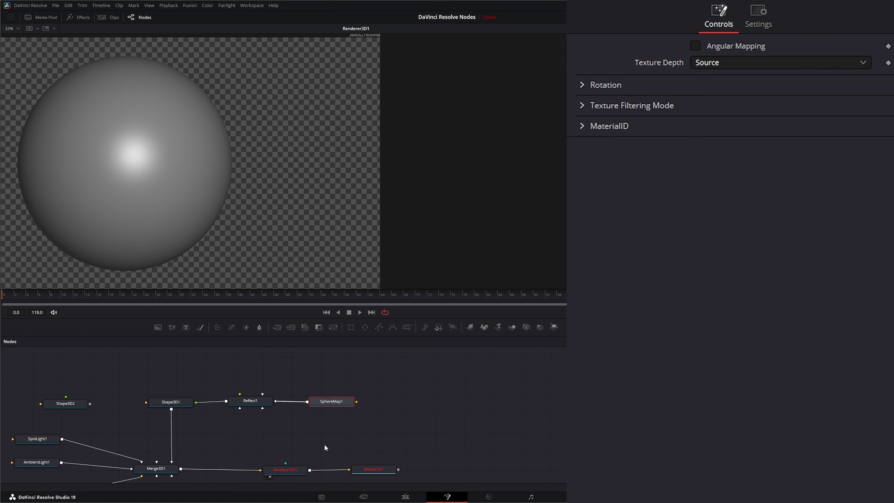
{"action": "left_click_drag", "start_coordinate": [236, 442], "coordinate": [400, 475]}
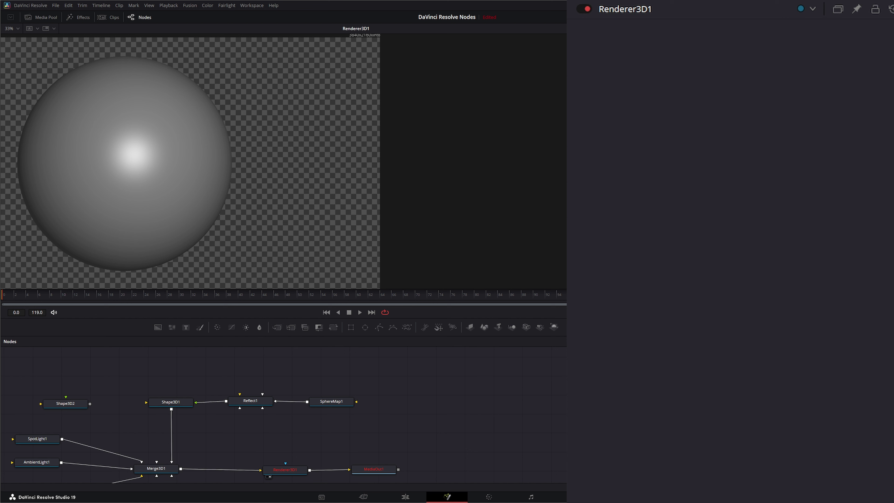
- Bring the lebombo_4k.exr image into the node graph and connect it to the SphereMap node's input
{"action": "left_click_drag", "start_coordinate": [443, 388], "coordinate": [358, 404]}
{"action": "left_click_drag", "start_coordinate": [436, 411], "coordinate": [418, 404]}
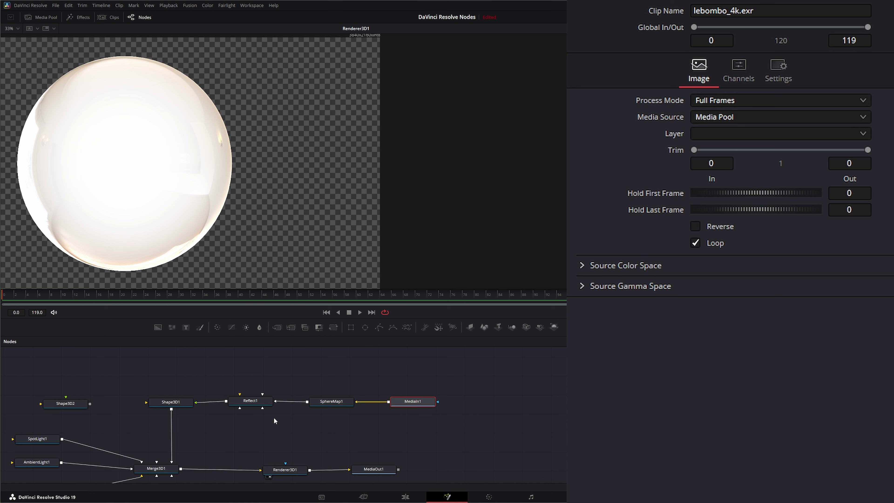
- Set the Reflect node's reflection strength variability to Constant
{"action": "left_click", "coordinate": [251, 401]}
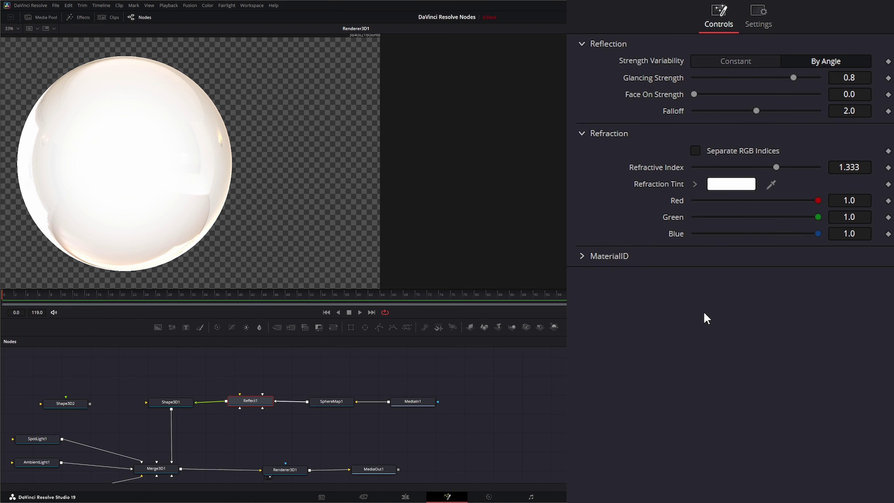
{"action": "left_click", "coordinate": [737, 60]}
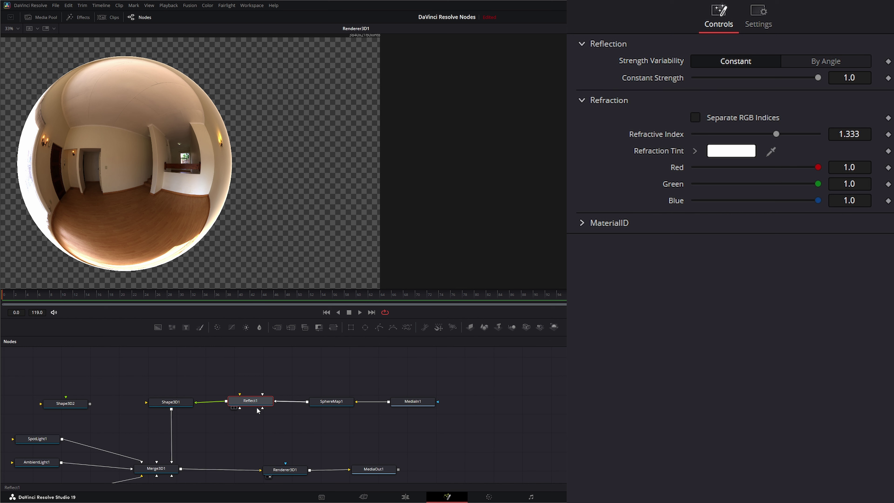
- Expand the SphereMap node's texture filtering and rotation settings, and set its Y rotation to 138.2
{"action": "left_click", "coordinate": [330, 404]}
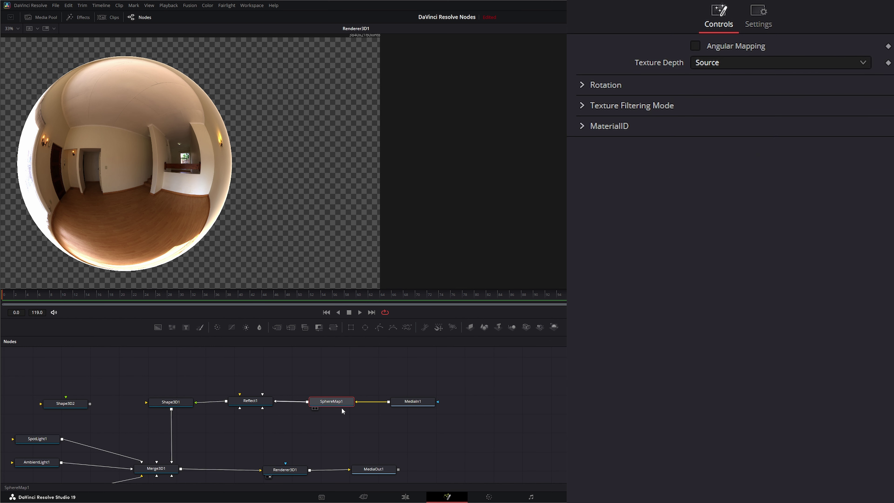
{"action": "left_click", "coordinate": [581, 106]}
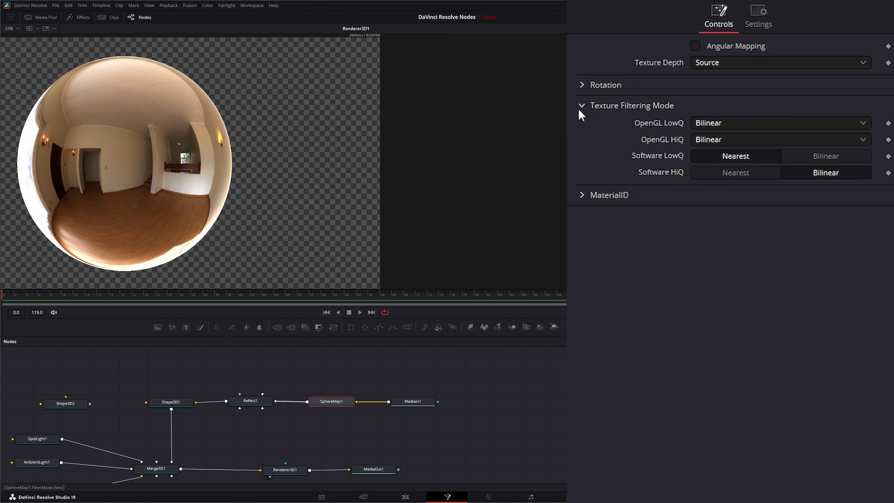
{"action": "left_click", "coordinate": [581, 84]}
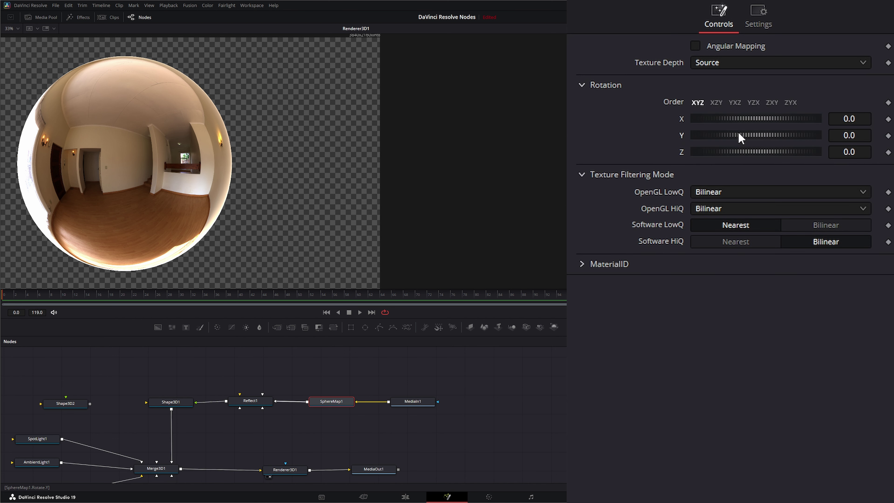
{"action": "left_click_drag", "start_coordinate": [740, 137], "coordinate": [788, 136]}
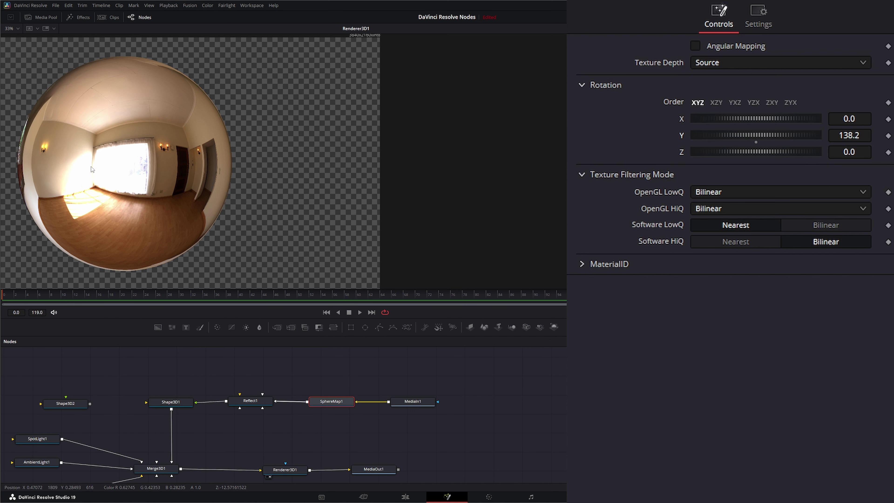
- Move MediaIn1 away to make room and insert a Color Corrector node between it and the SphereMap node
{"action": "left_click_drag", "start_coordinate": [411, 404], "coordinate": [433, 402]}
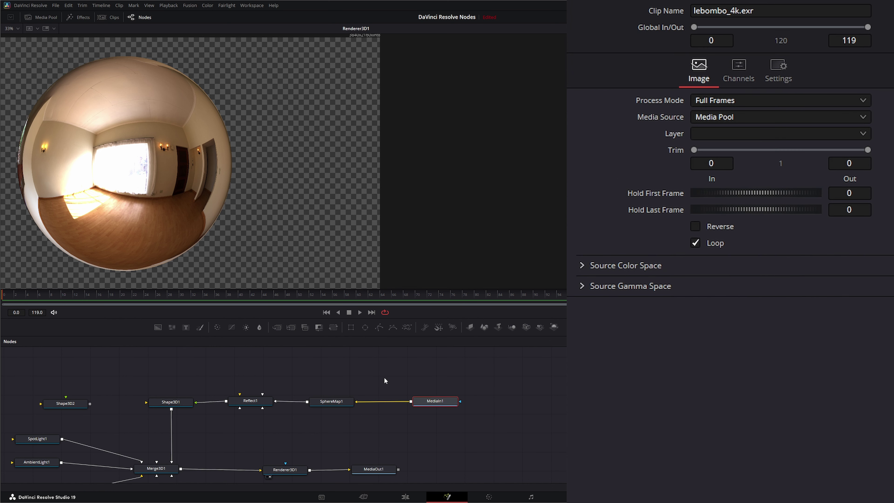
{"action": "left_click_drag", "start_coordinate": [216, 325], "coordinate": [303, 351]}
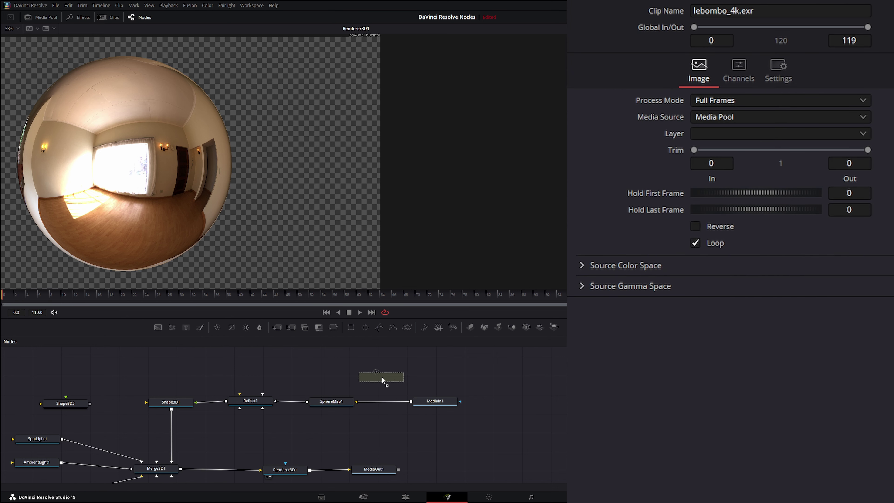
{"action": "left_click_drag", "start_coordinate": [383, 380], "coordinate": [382, 405]}
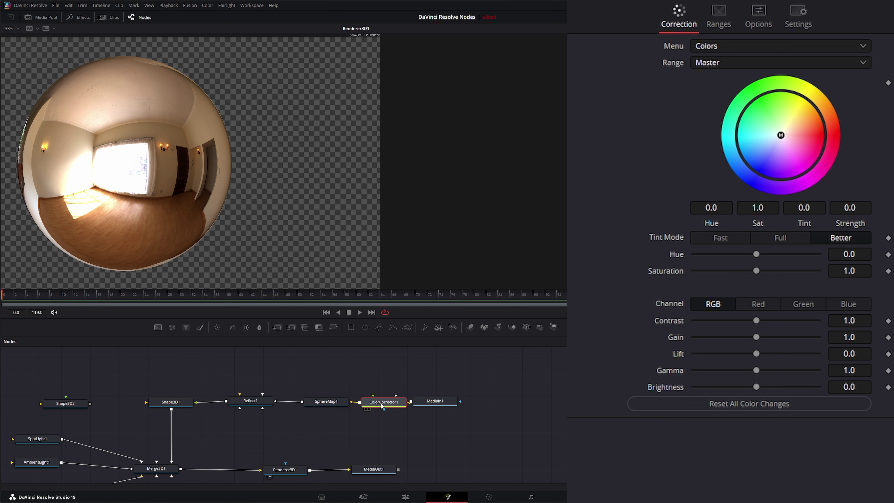
- Lower the Color Corrector's gain to 0.098 to recover the detail in the reflected window
{"action": "scroll", "coordinate": [107, 178], "scroll_direction": "up", "scroll_amount": 5}
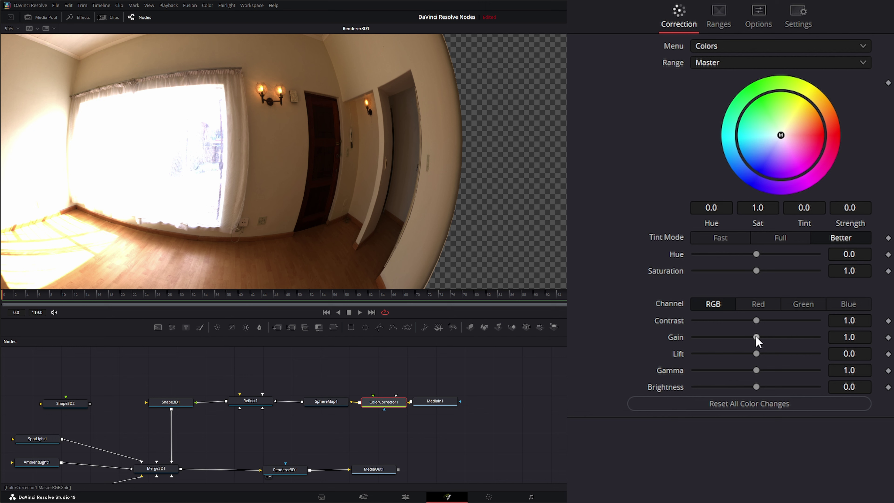
{"action": "left_click_drag", "start_coordinate": [755, 337], "coordinate": [698, 337]}
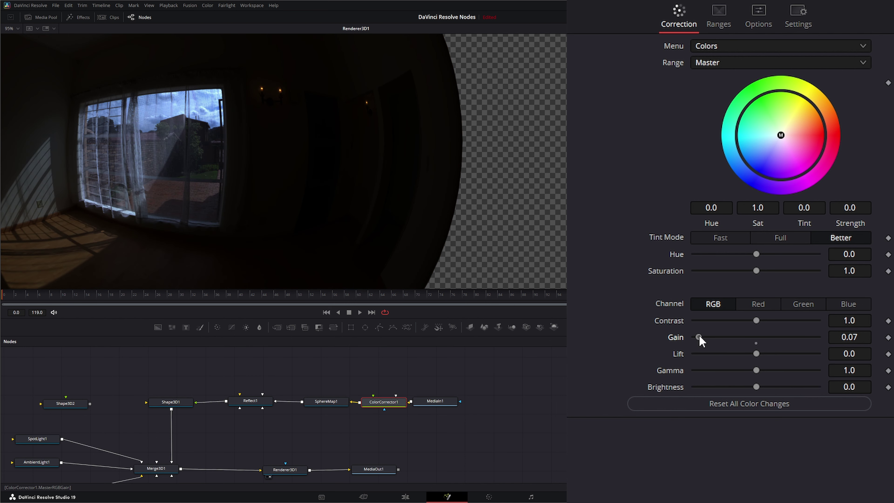
{"action": "left_click_drag", "start_coordinate": [849, 338], "coordinate": [860, 339]}
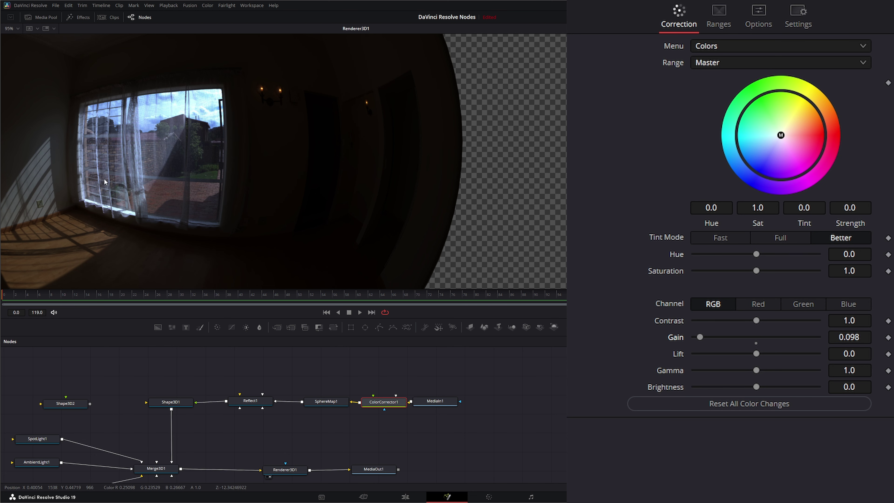
- Raise the Color Corrector's gamma to 2.18 and its contrast to 1.26
{"action": "scroll", "coordinate": [186, 195], "scroll_direction": "down", "scroll_amount": 6}
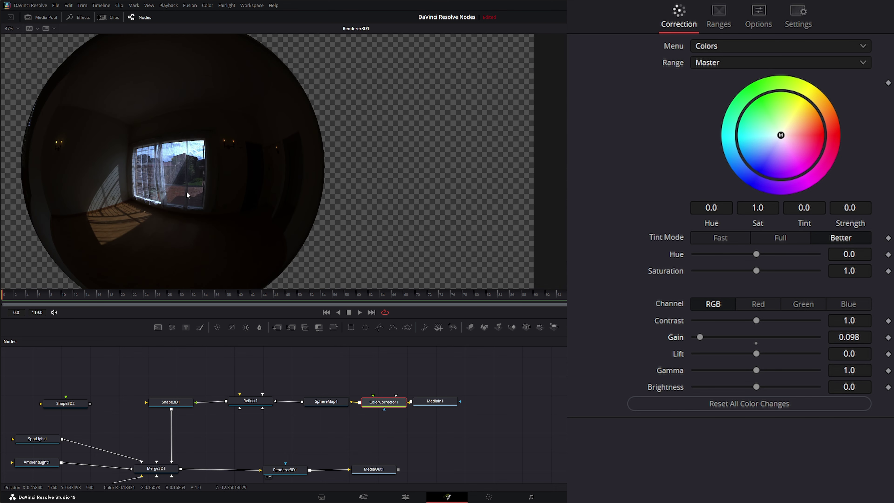
{"action": "left_click_drag", "start_coordinate": [186, 192], "coordinate": [140, 186]}
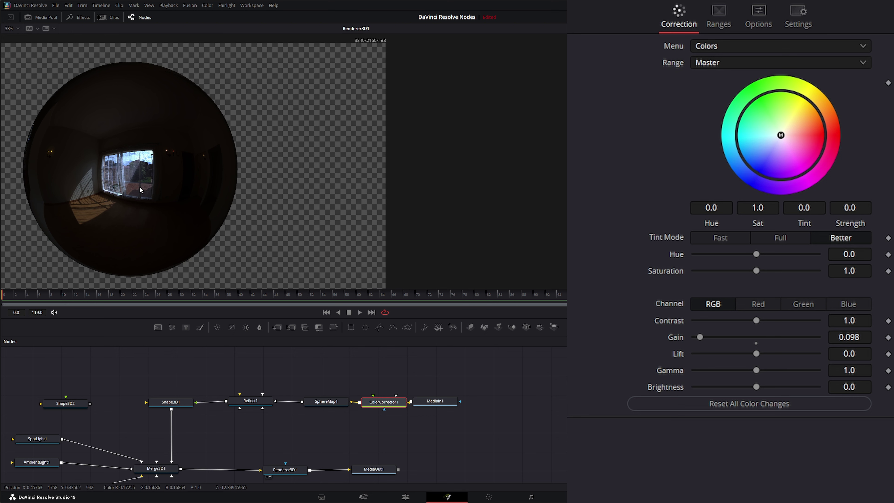
{"action": "left_click_drag", "start_coordinate": [758, 371], "coordinate": [794, 370]}
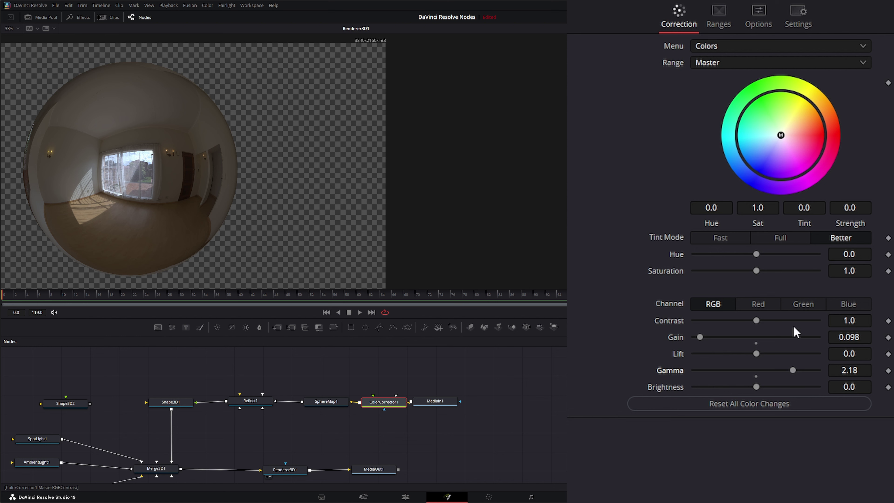
{"action": "mouse_move", "coordinate": [755, 320]}
{"action": "left_mouse_down"}
{"action": "mouse_move", "coordinate": [795, 319]}
{"action": "mouse_move", "coordinate": [764, 320]}
{"action": "left_mouse_up"}
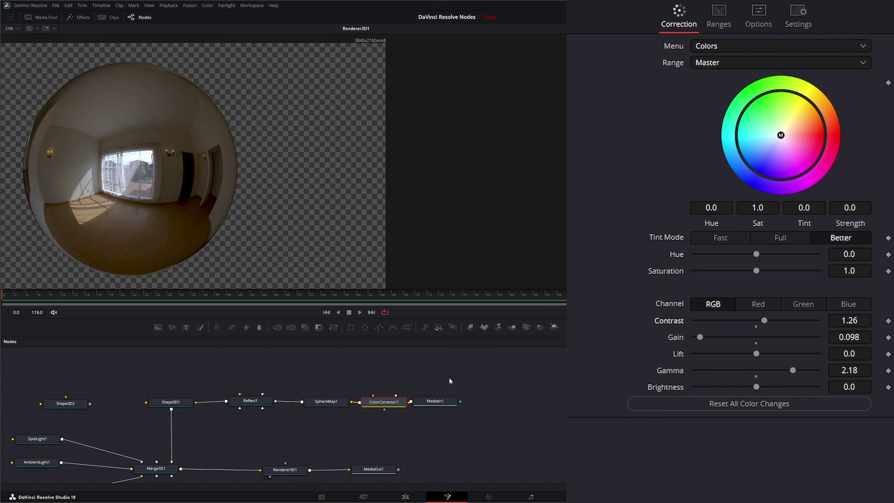
- Set the SphereMap node's Y rotation to 130.9
{"action": "left_click", "coordinate": [326, 401]}
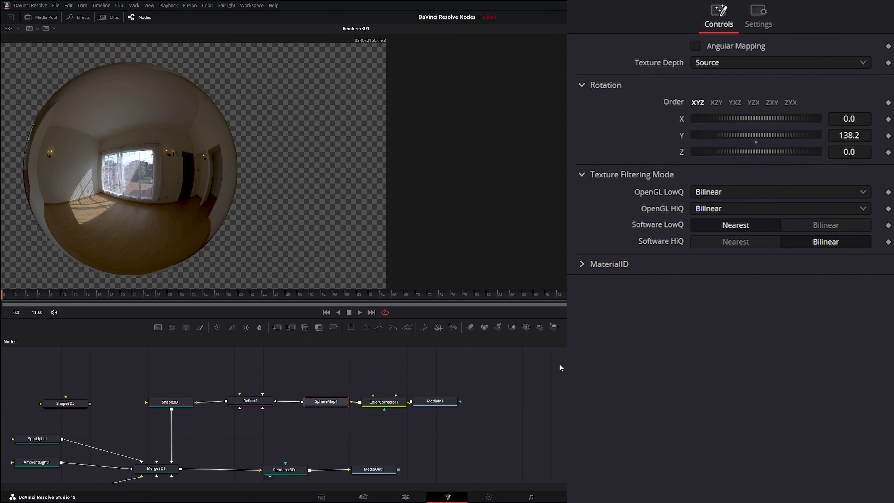
{"action": "mouse_move", "coordinate": [756, 135]}
{"action": "left_mouse_down"}
{"action": "mouse_move", "coordinate": [746, 135]}
{"action": "mouse_move", "coordinate": [853, 122]}
{"action": "mouse_move", "coordinate": [730, 140]}
{"action": "mouse_move", "coordinate": [740, 137]}
{"action": "left_mouse_up"}
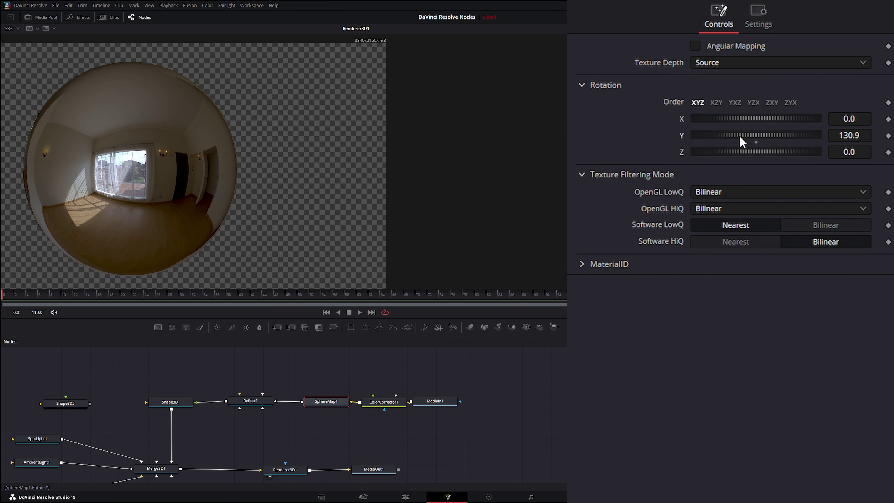
- Try varying the Reflect node's constant reflection strength and drawing a connection out of its reflection input
{"action": "left_click", "coordinate": [250, 400]}
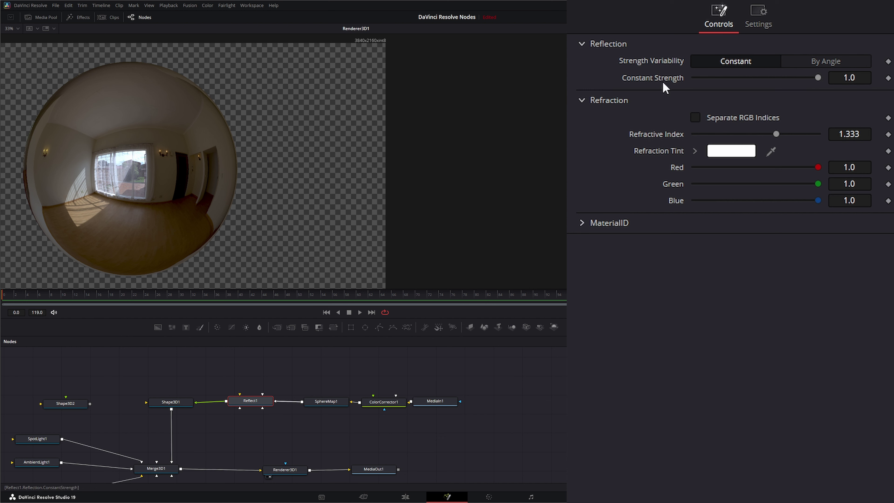
{"action": "mouse_move", "coordinate": [818, 78]}
{"action": "left_mouse_down"}
{"action": "mouse_move", "coordinate": [724, 81]}
{"action": "mouse_move", "coordinate": [800, 78]}
{"action": "mouse_move", "coordinate": [773, 86]}
{"action": "mouse_move", "coordinate": [822, 87]}
{"action": "left_mouse_up"}
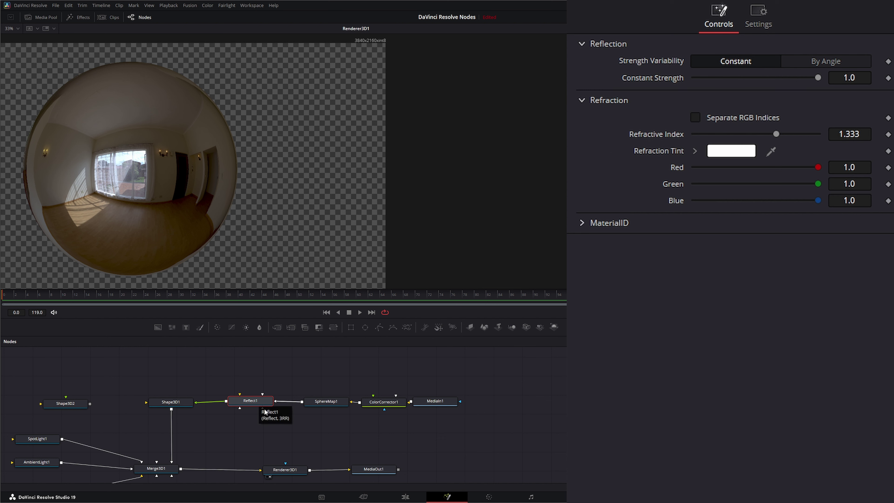
{"action": "mouse_move", "coordinate": [262, 408]}
{"action": "left_mouse_down"}
{"action": "mouse_move", "coordinate": [261, 343]}
{"action": "mouse_move", "coordinate": [272, 394]}
{"action": "left_mouse_up"}
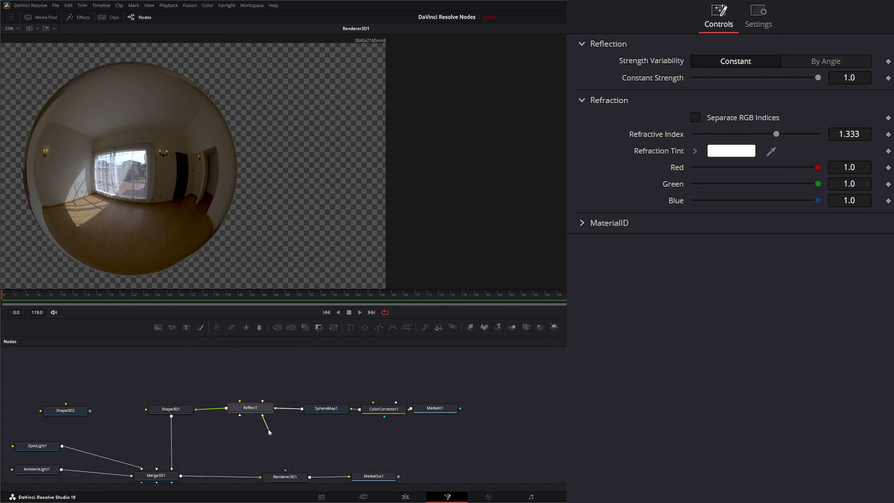
- Add a Background node above the Reflect node, set its type to Gradient, and lower the white end's alpha to 0
{"action": "left_click_drag", "start_coordinate": [158, 327], "coordinate": [254, 364]}
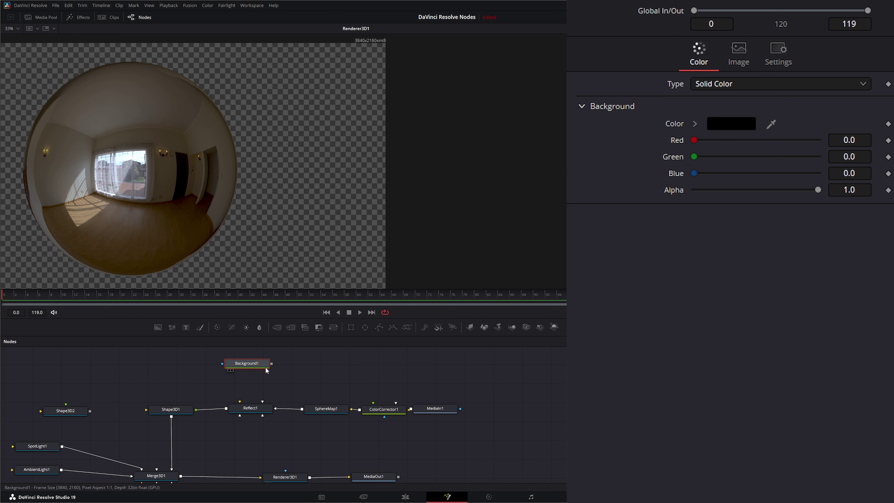
{"action": "left_click", "coordinate": [708, 86]}
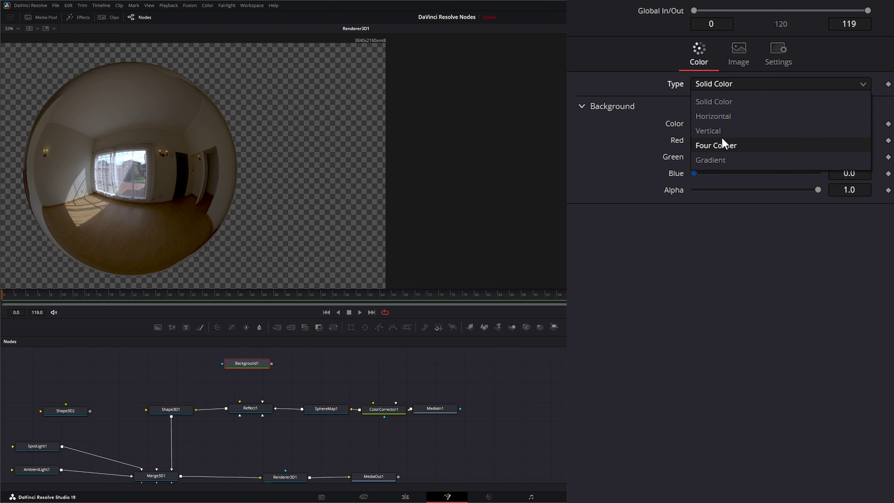
{"action": "left_click", "coordinate": [725, 161]}
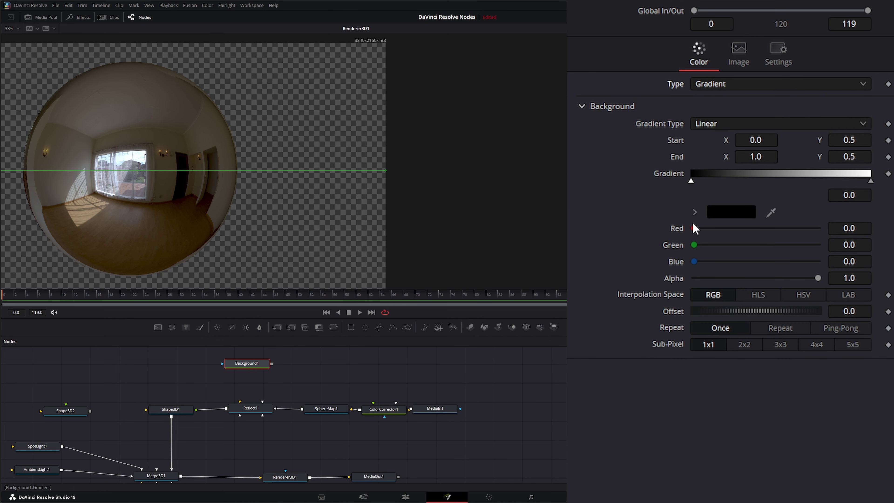
{"action": "left_click", "coordinate": [871, 181]}
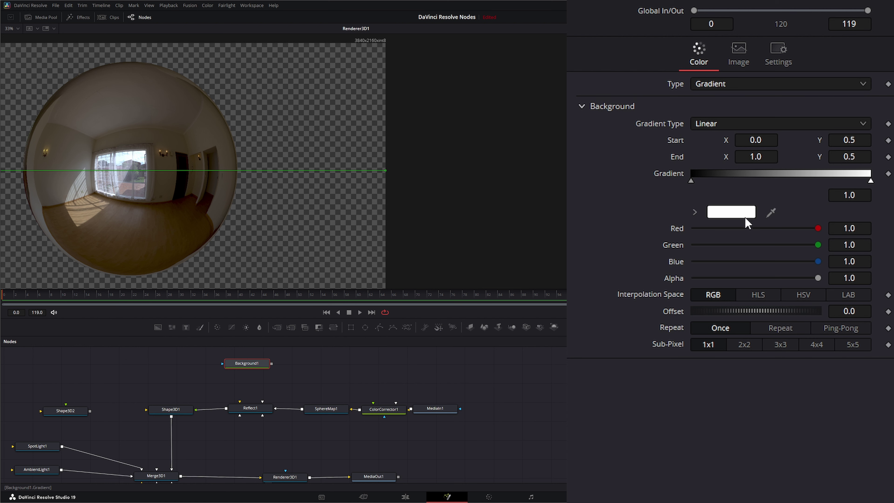
{"action": "left_click_drag", "start_coordinate": [817, 278], "coordinate": [691, 279]}
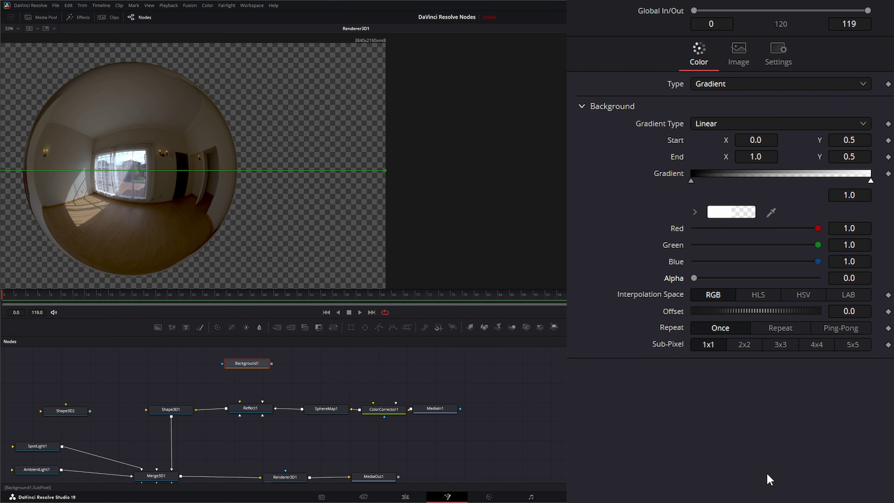
- Connect the Background to the Reflect node's Reflection Intensity Material input and shorten the gradient to run from about X 0.68 to X 0.99
{"action": "left_click_drag", "start_coordinate": [271, 363], "coordinate": [251, 399]}
{"action": "left_click_drag", "start_coordinate": [256, 408], "coordinate": [256, 408]}
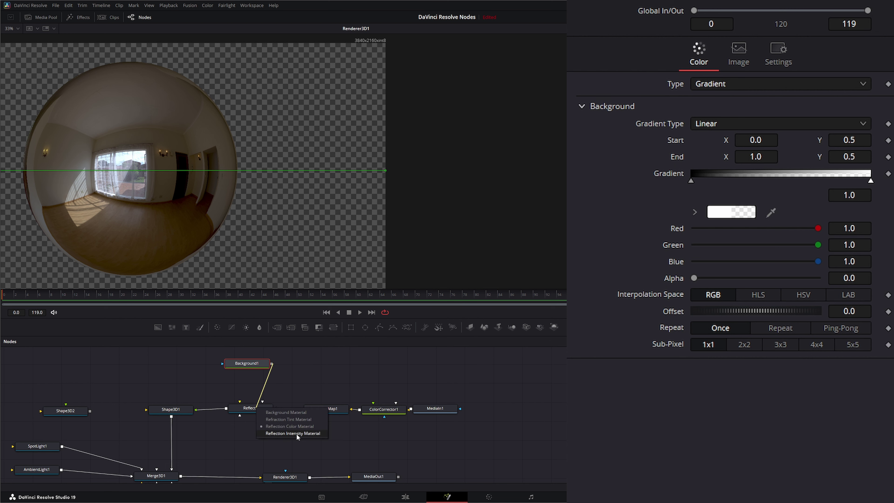
{"action": "left_click_drag", "start_coordinate": [295, 433], "coordinate": [296, 433]}
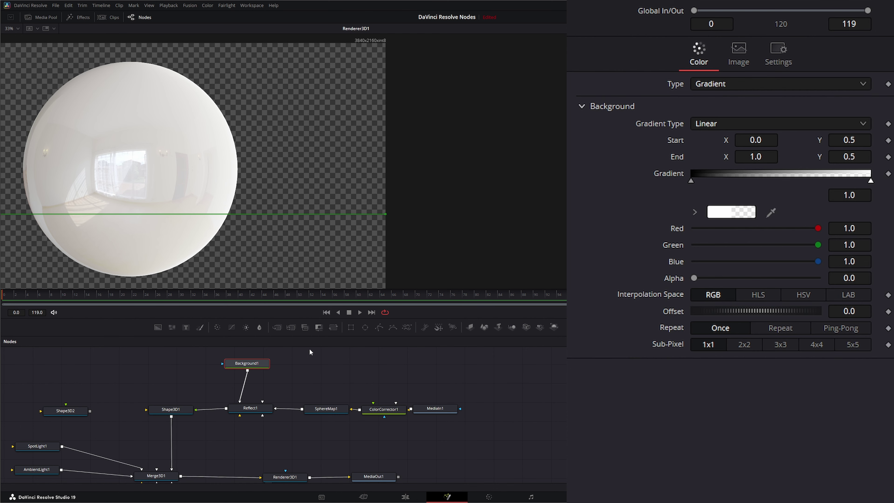
{"action": "left_click_drag", "start_coordinate": [310, 242], "coordinate": [461, 232]}
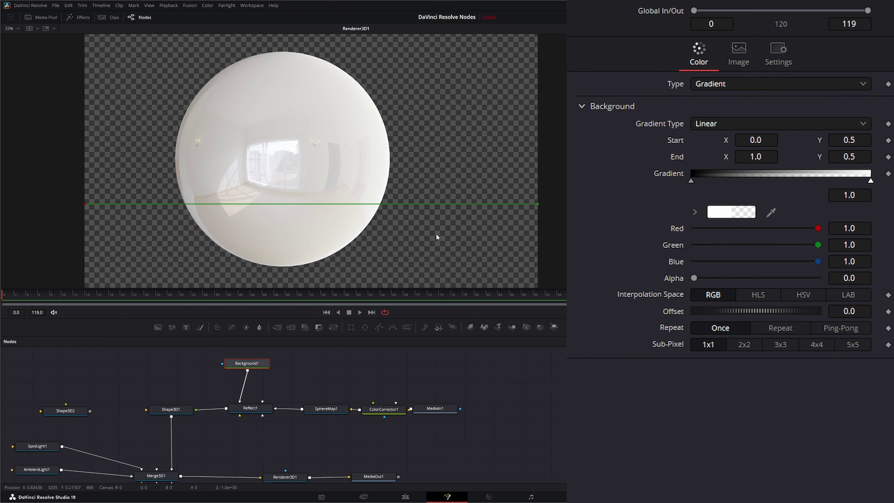
{"action": "mouse_move", "coordinate": [84, 204]}
{"action": "left_mouse_down"}
{"action": "mouse_move", "coordinate": [286, 199]}
{"action": "mouse_move", "coordinate": [412, 207]}
{"action": "mouse_move", "coordinate": [393, 204]}
{"action": "left_mouse_up"}
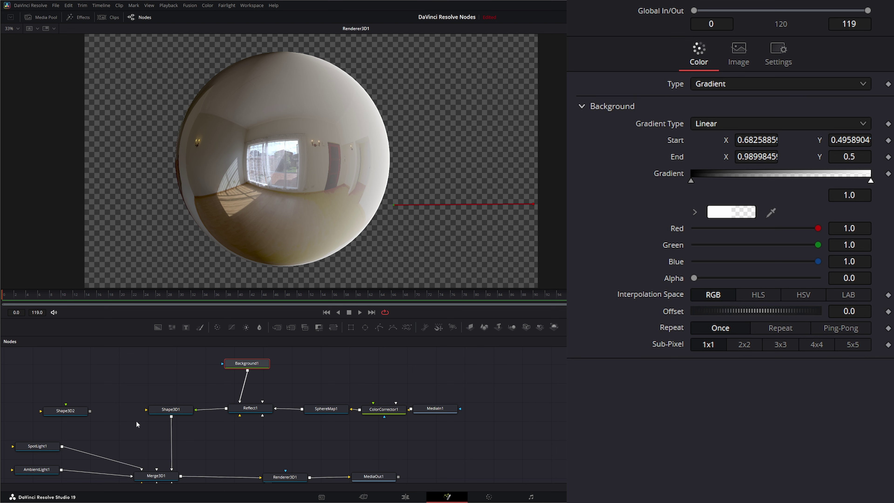
- Set the Y rotation of the Shape3D1 sphere to -27.3
{"action": "left_click", "coordinate": [175, 412]}
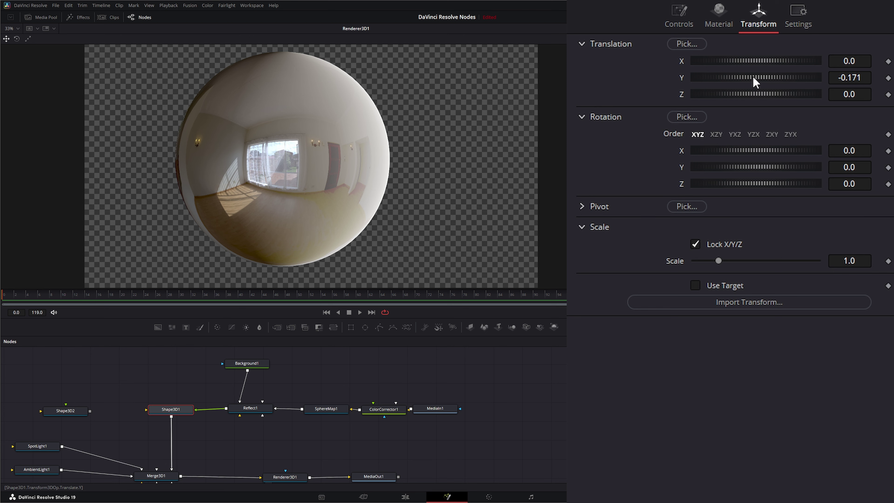
{"action": "mouse_move", "coordinate": [745, 167]}
{"action": "left_mouse_down"}
{"action": "mouse_move", "coordinate": [857, 167]}
{"action": "mouse_move", "coordinate": [724, 168]}
{"action": "mouse_move", "coordinate": [734, 168]}
{"action": "left_mouse_up"}
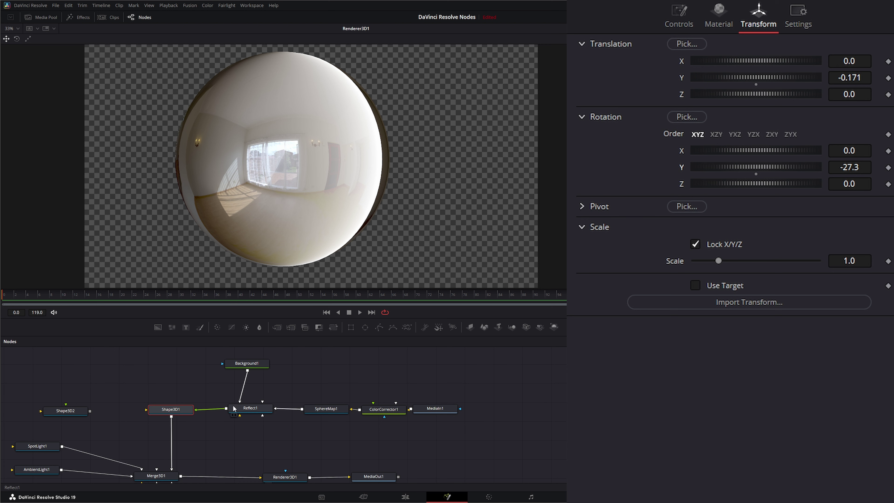
- Move the gradient Background node away from the Reflect node and delete it
{"action": "left_click_drag", "start_coordinate": [252, 367], "coordinate": [190, 370]}
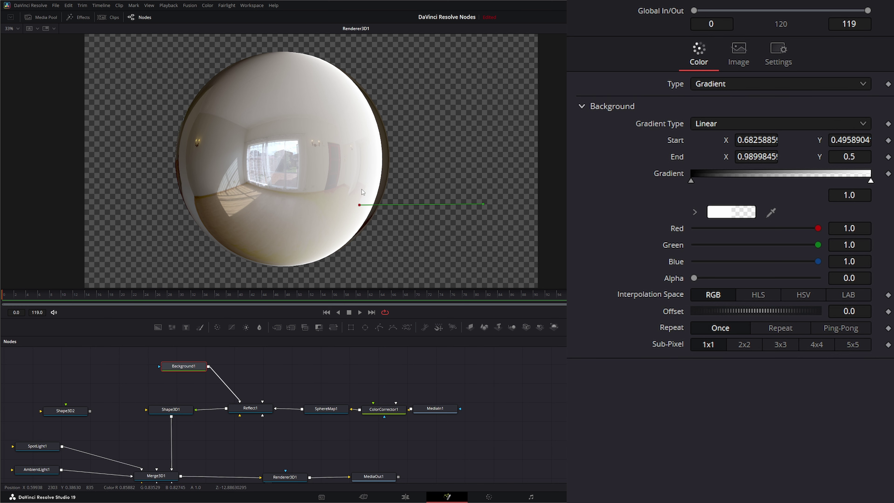
{"action": "left_click_drag", "start_coordinate": [132, 357], "coordinate": [217, 384]}
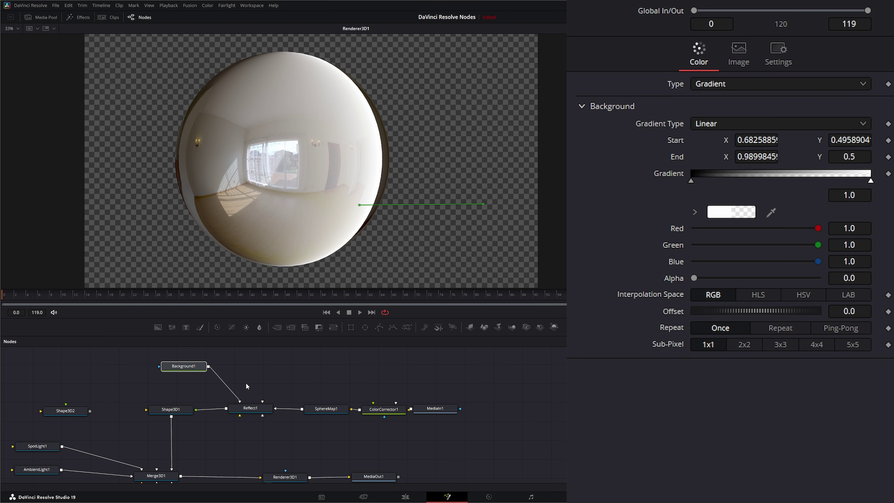
{"action": "key", "text": "Delete"}
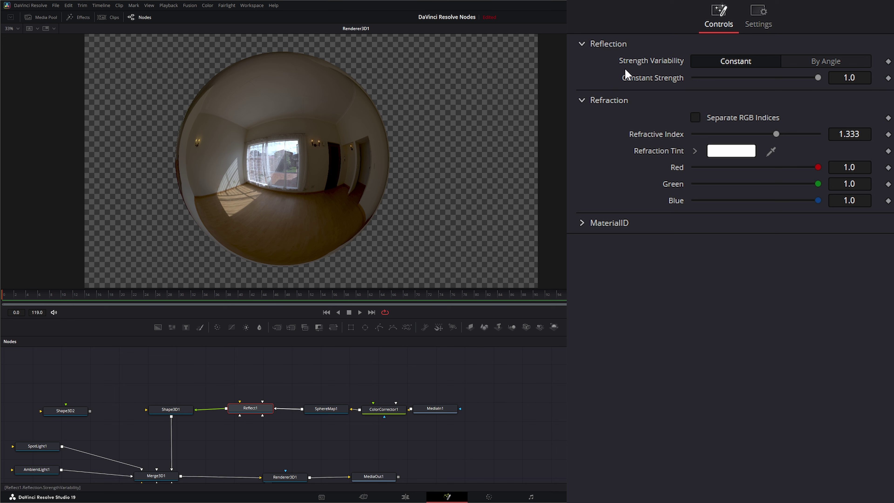
- Make the Reflect node's strength vary by angle, with glancing strength 1.0, face on strength 0.294 and falloff 0.471
{"action": "left_click", "coordinate": [832, 62]}
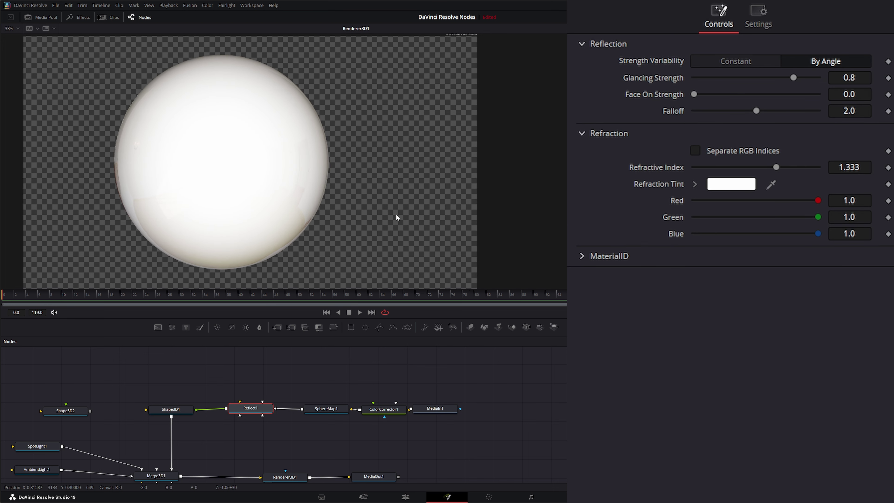
{"action": "left_click_drag", "start_coordinate": [396, 215], "coordinate": [327, 204]}
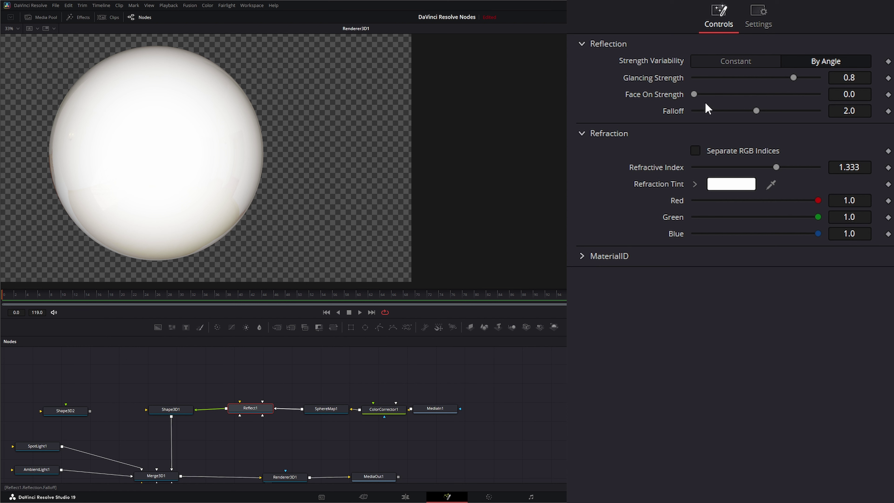
{"action": "left_click_drag", "start_coordinate": [691, 95], "coordinate": [725, 94]}
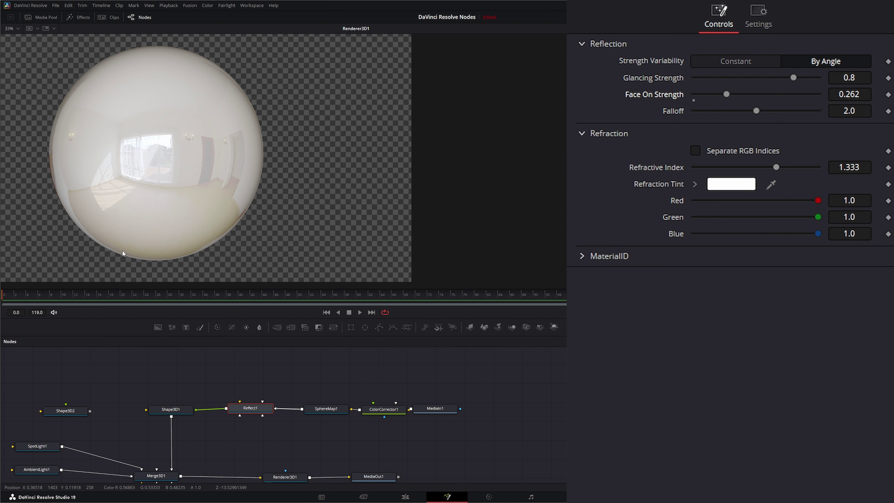
{"action": "left_click_drag", "start_coordinate": [793, 77], "coordinate": [821, 78]}
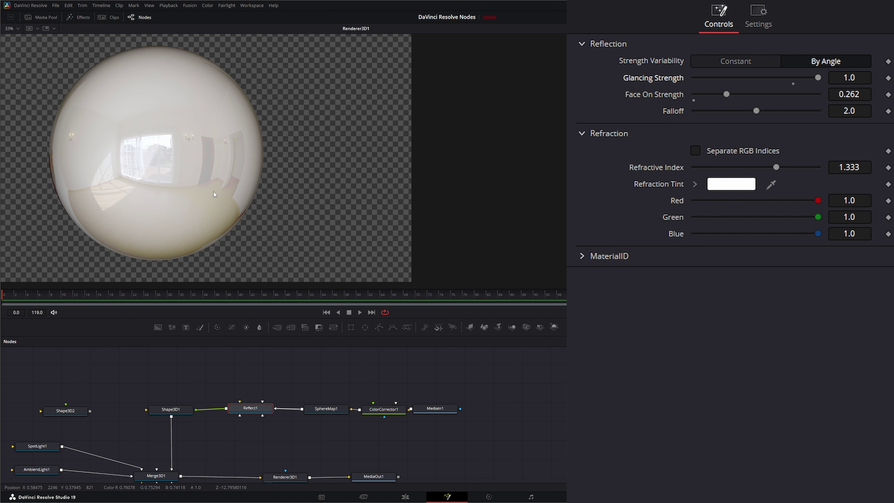
{"action": "mouse_move", "coordinate": [724, 94]}
{"action": "left_mouse_down"}
{"action": "mouse_move", "coordinate": [696, 94]}
{"action": "mouse_move", "coordinate": [786, 95]}
{"action": "mouse_move", "coordinate": [693, 94]}
{"action": "mouse_move", "coordinate": [730, 94]}
{"action": "left_mouse_up"}
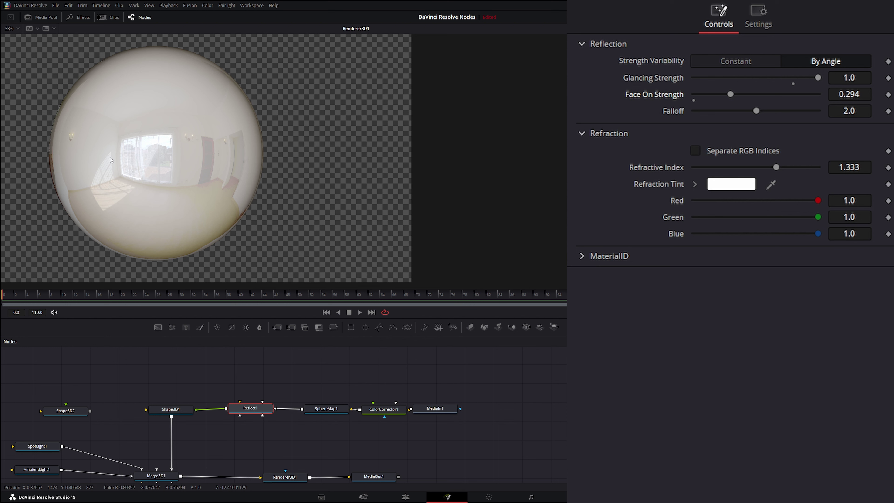
{"action": "left_click_drag", "start_coordinate": [756, 111], "coordinate": [708, 115]}
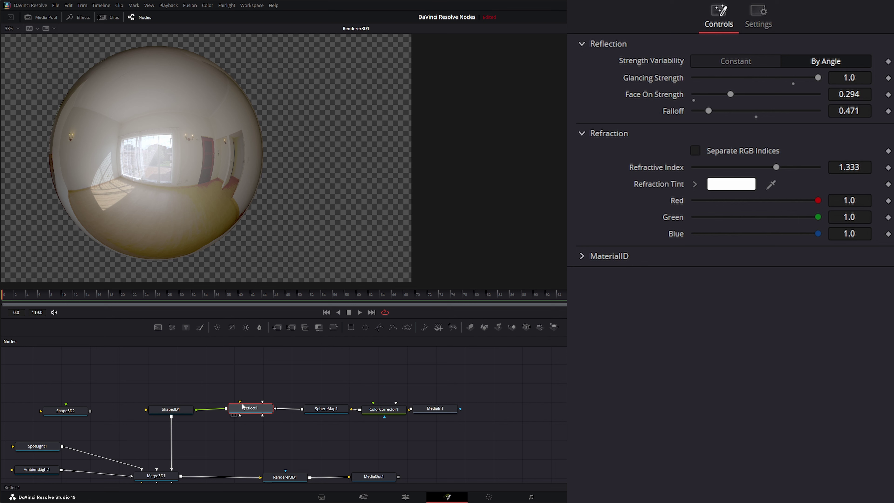
- Add a new Background node above the Reflect node and set its type to Gradient
{"action": "left_click_drag", "start_coordinate": [250, 357], "coordinate": [239, 362]}
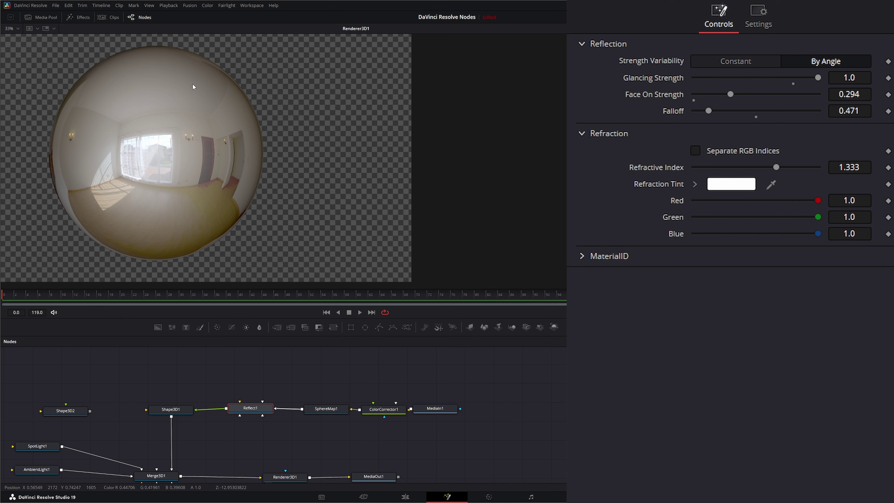
{"action": "left_click_drag", "start_coordinate": [186, 327], "coordinate": [177, 373]}
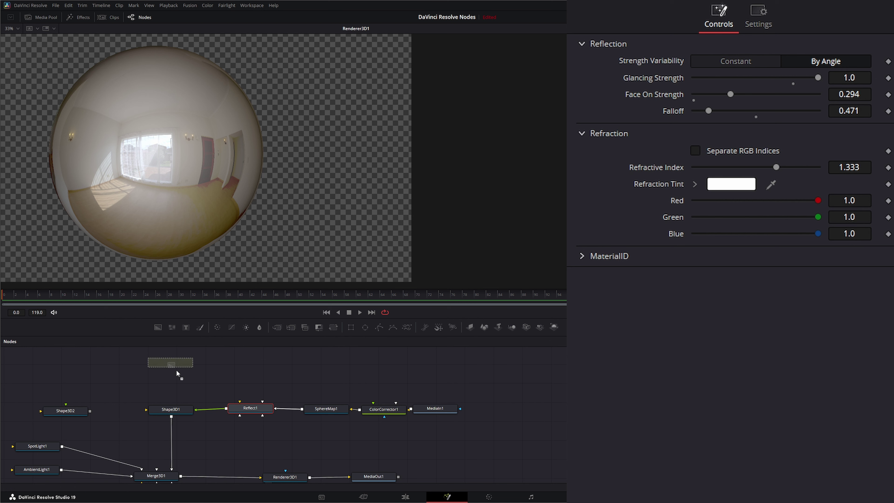
{"action": "left_click_drag", "start_coordinate": [240, 364], "coordinate": [243, 365]}
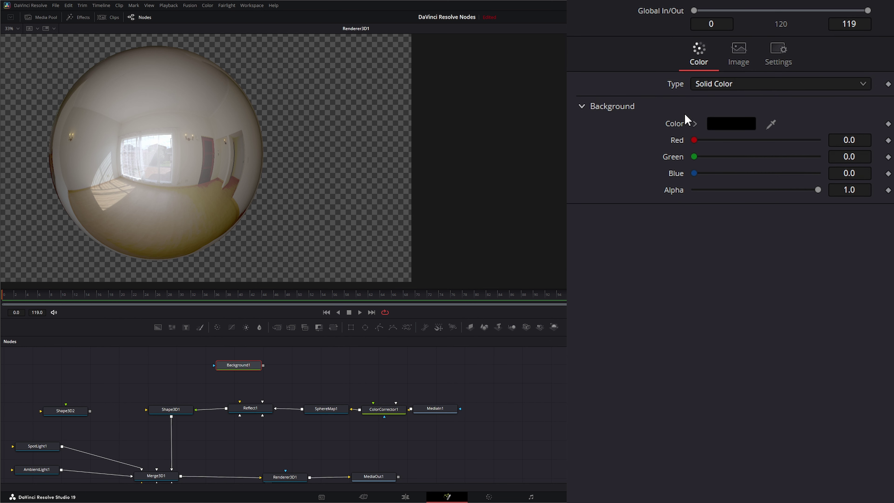
{"action": "left_click", "coordinate": [714, 84]}
{"action": "left_click", "coordinate": [722, 159]}
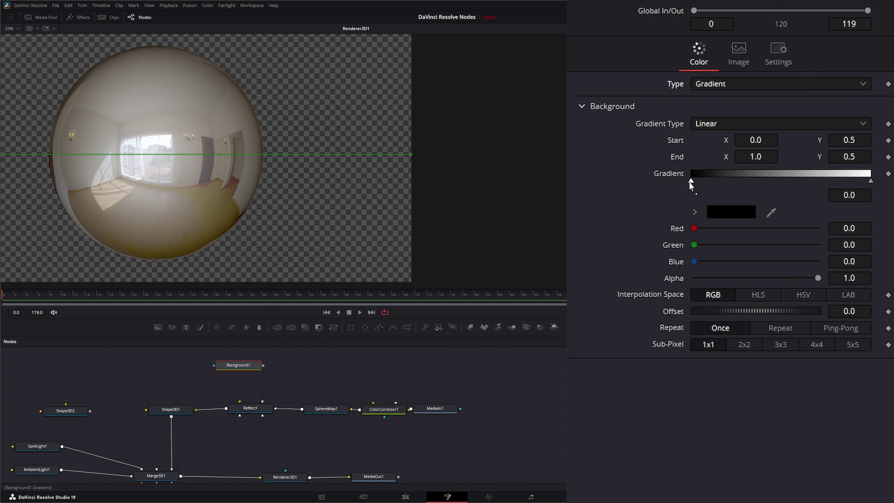
- Set the gradient's start colour to blue #0055ff and lower the white end's alpha to 0
{"action": "left_click", "coordinate": [733, 214]}
{"action": "left_click", "coordinate": [466, 192]}
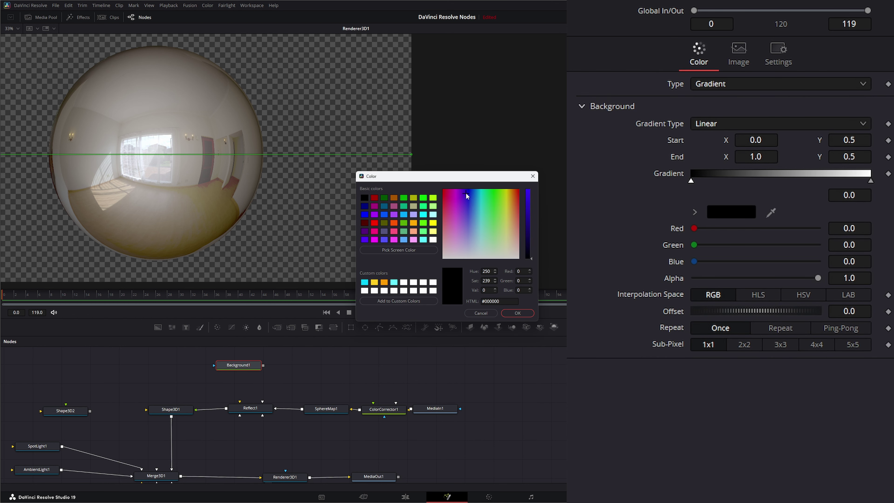
{"action": "left_click", "coordinate": [384, 215]}
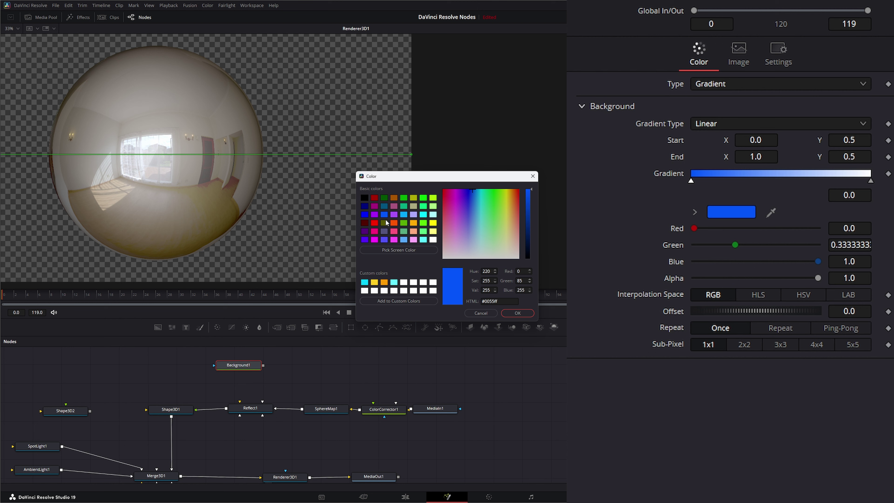
{"action": "left_click", "coordinate": [519, 313]}
{"action": "left_click", "coordinate": [869, 182]}
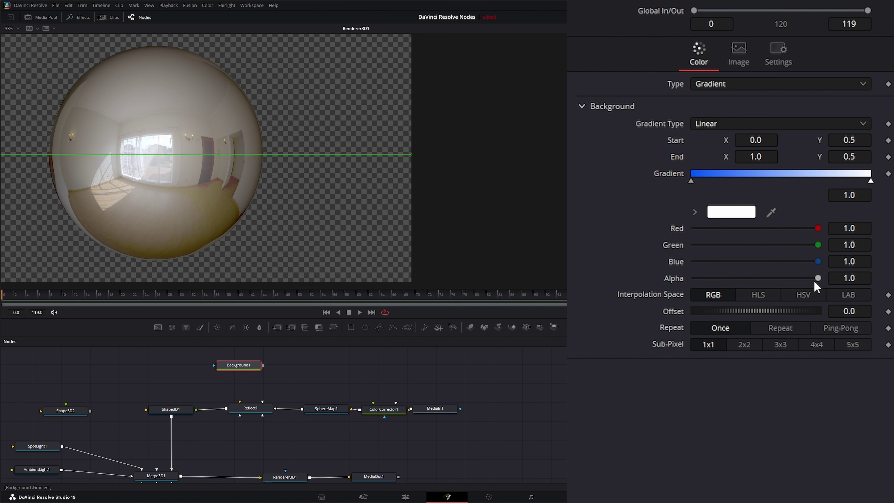
{"action": "left_click_drag", "start_coordinate": [818, 278], "coordinate": [691, 287]}
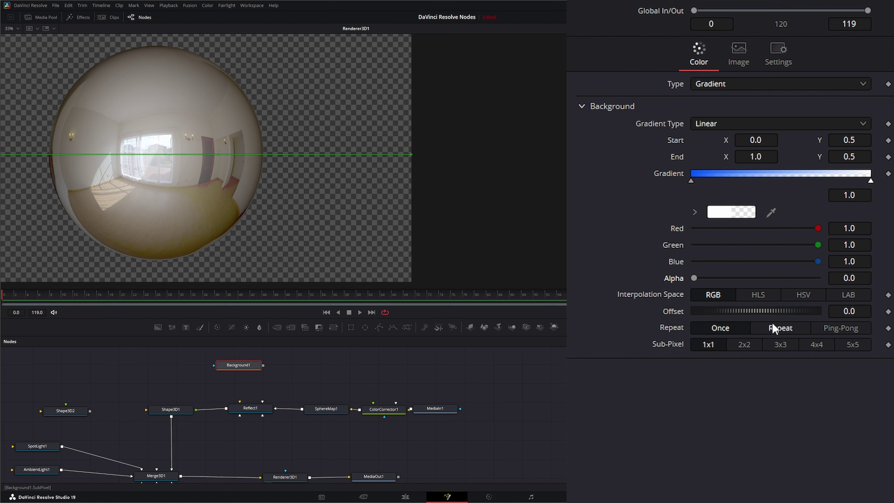
- Connect the blue gradient to the Reflect node's Refraction Tint Material and Background Material inputs, and open the Reflect node's settings
{"action": "left_click_drag", "start_coordinate": [264, 367], "coordinate": [255, 412]}
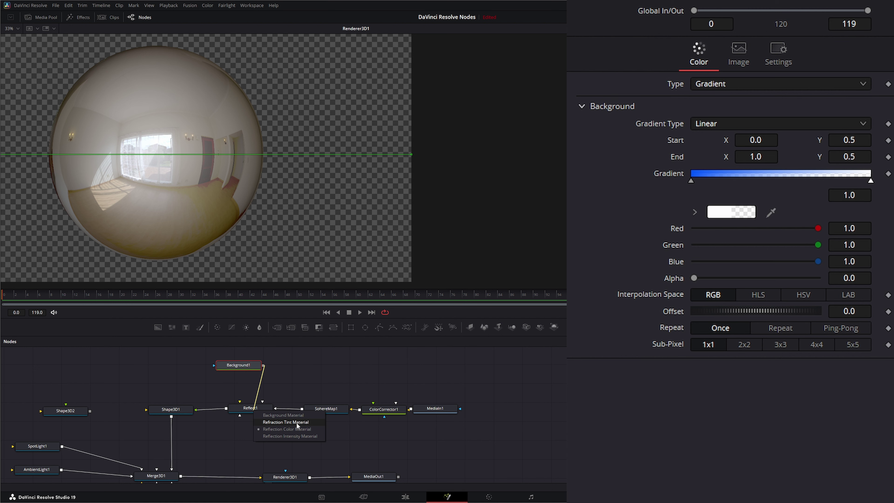
{"action": "left_click_drag", "start_coordinate": [296, 422], "coordinate": [296, 422]}
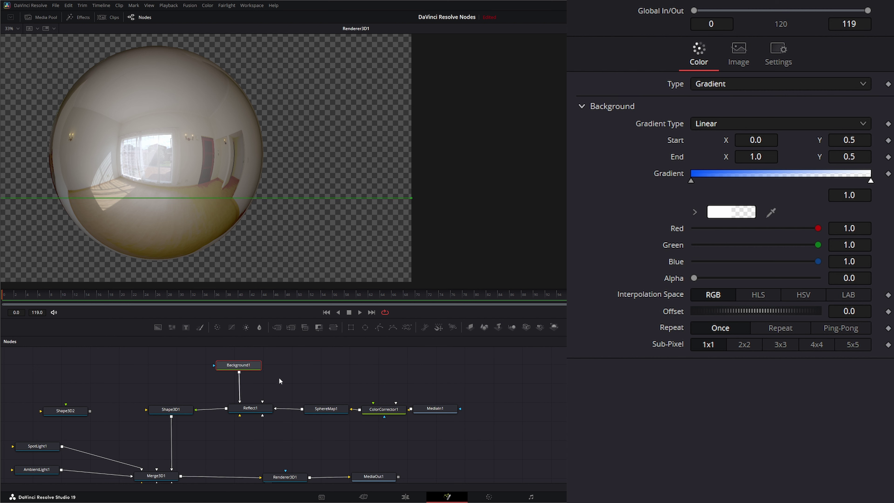
{"action": "left_click_drag", "start_coordinate": [239, 366], "coordinate": [240, 415]}
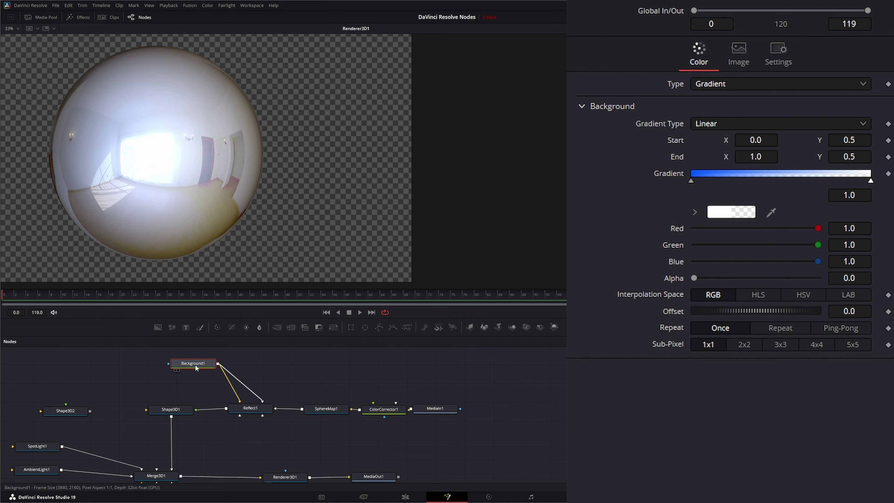
{"action": "left_click", "coordinate": [248, 412]}
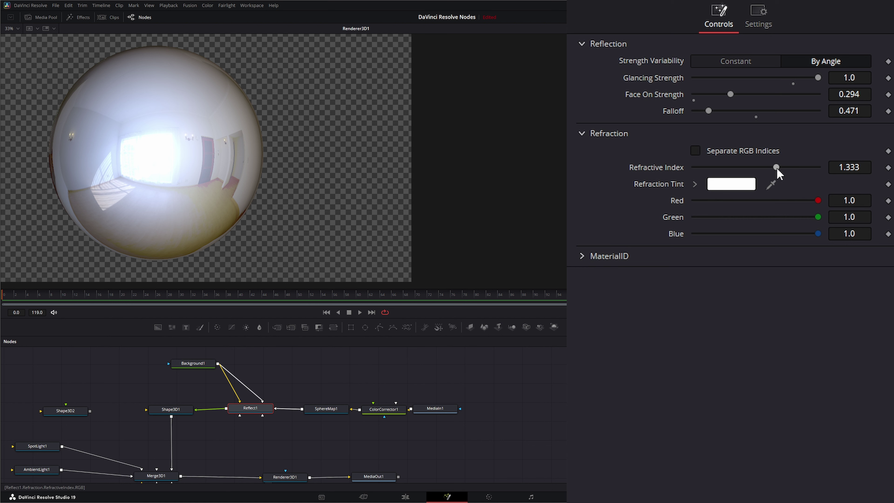
- Set the Reflect node's refractive index to 1.628 and its refraction tint to blue #1e8bff, with the tint's red adjusted to 0.214
{"action": "left_click_drag", "start_coordinate": [777, 169], "coordinate": [808, 170]}
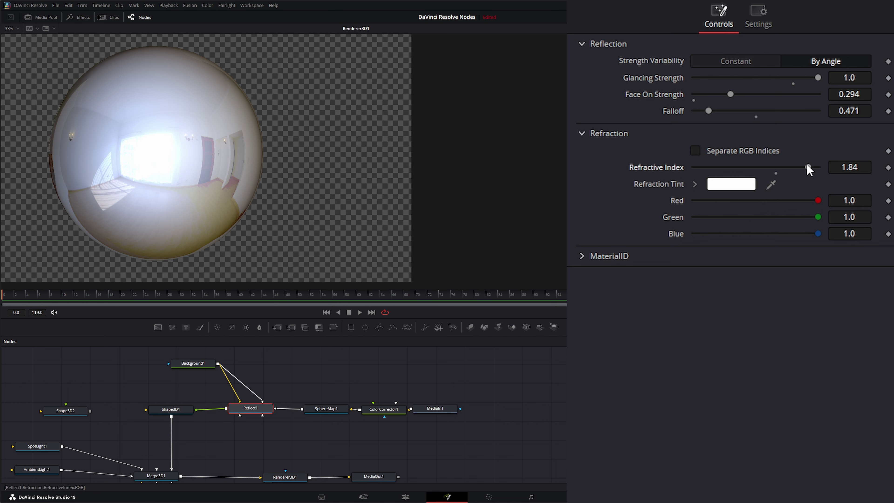
{"action": "mouse_move", "coordinate": [807, 170]}
{"action": "left_mouse_down"}
{"action": "mouse_move", "coordinate": [784, 172]}
{"action": "mouse_move", "coordinate": [808, 171]}
{"action": "mouse_move", "coordinate": [797, 171]}
{"action": "left_mouse_up"}
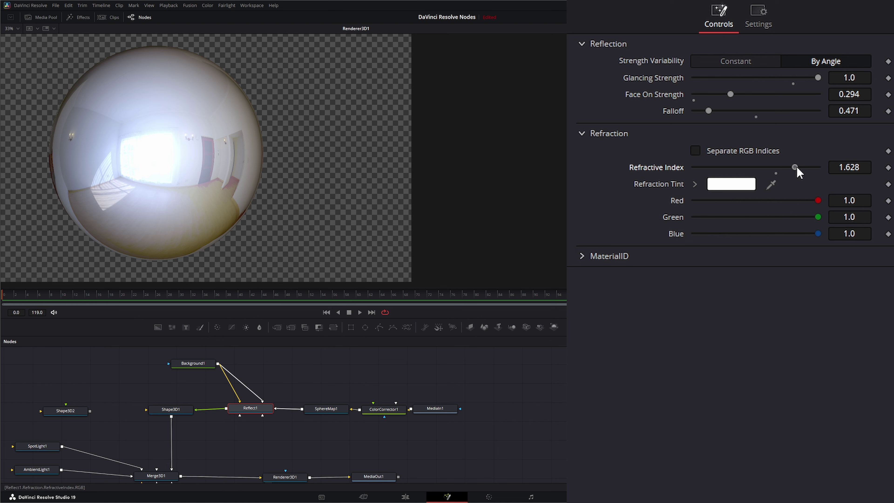
{"action": "left_click", "coordinate": [732, 187]}
{"action": "left_click_drag", "start_coordinate": [497, 216], "coordinate": [459, 204]}
{"action": "left_click_drag", "start_coordinate": [448, 202], "coordinate": [474, 196]}
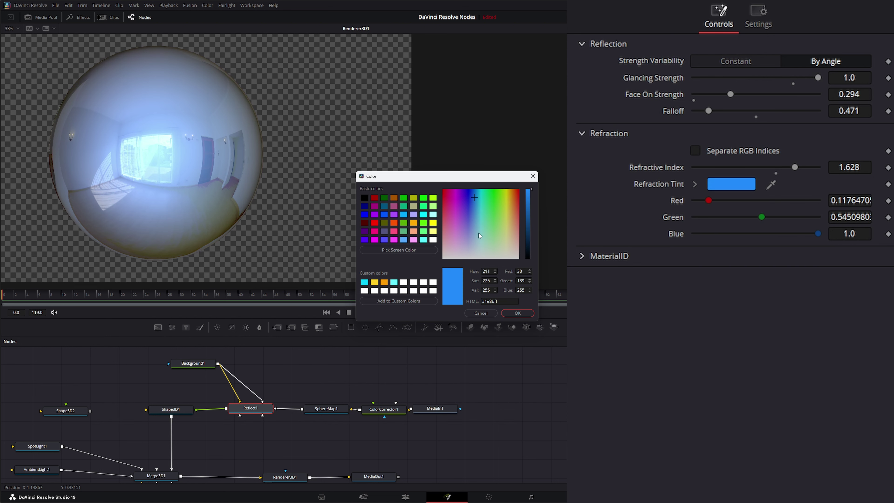
{"action": "left_click", "coordinate": [516, 312]}
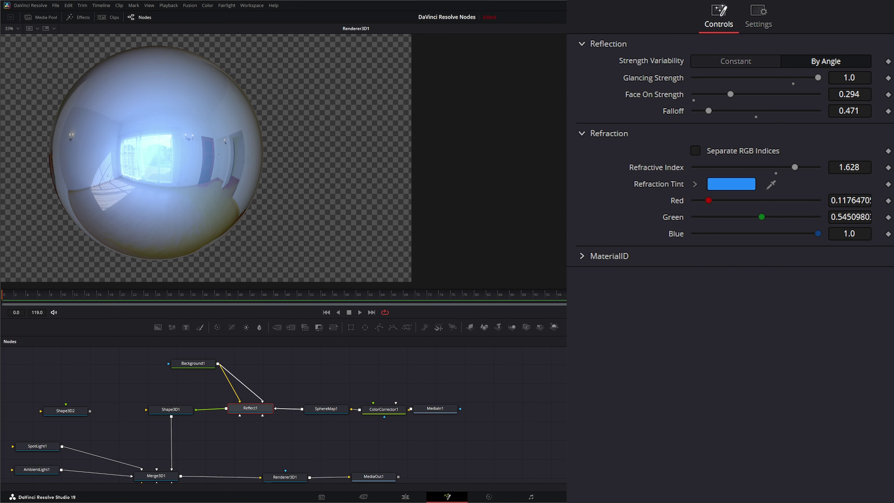
{"action": "mouse_move", "coordinate": [709, 201]}
{"action": "left_mouse_down"}
{"action": "mouse_move", "coordinate": [750, 202]}
{"action": "mouse_move", "coordinate": [722, 208]}
{"action": "left_mouse_up"}
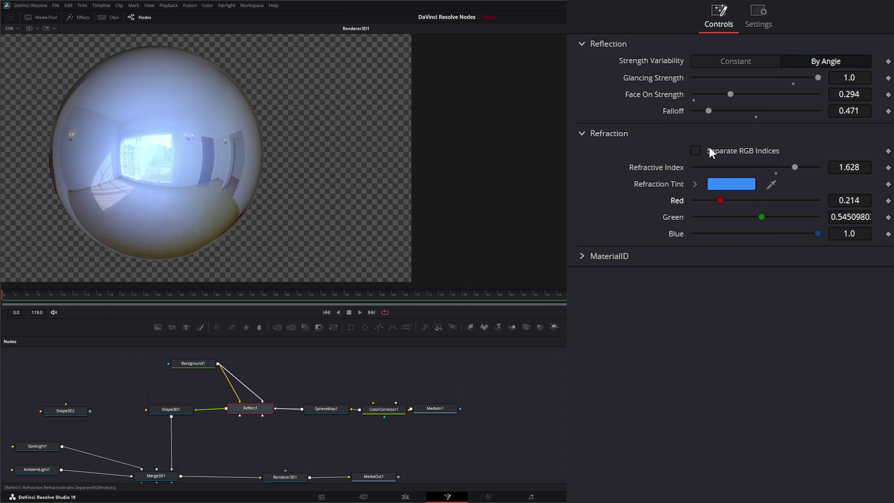
- Try separate RGB refraction indices of red 1.404, green 1.989 and blue 1.542, and return to a single index
{"action": "left_click", "coordinate": [697, 153]}
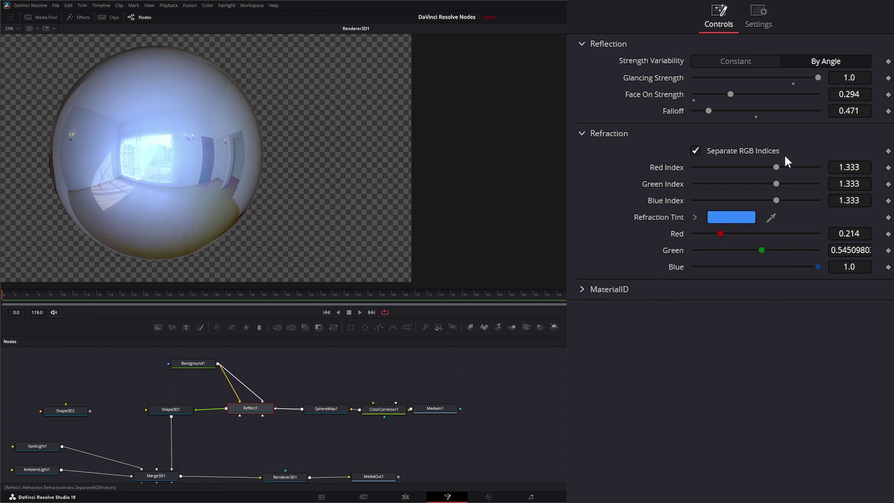
{"action": "left_click_drag", "start_coordinate": [777, 168], "coordinate": [789, 201]}
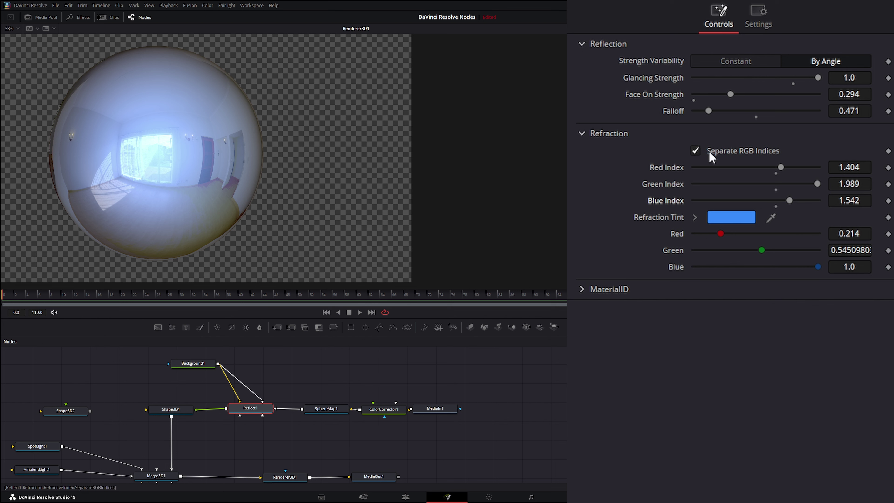
{"action": "left_click", "coordinate": [695, 150]}
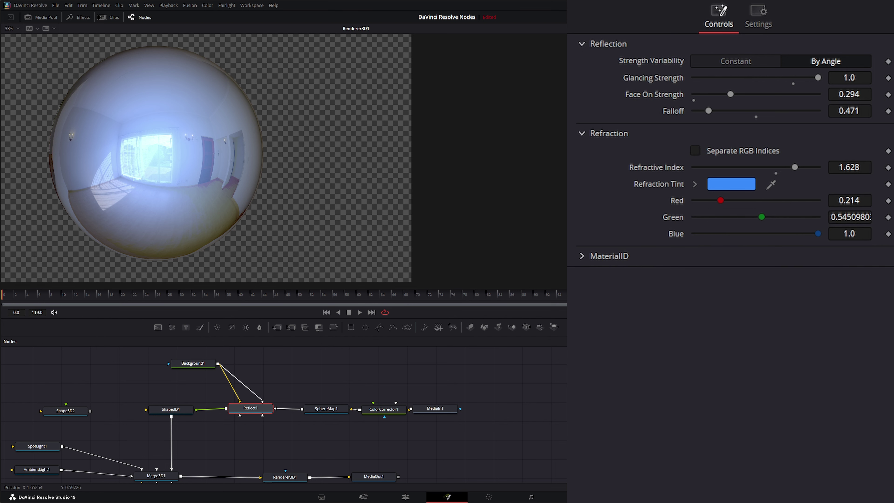
- Examine the Reflect node's Material ID setting, and collapse the MaterialID and Refraction sections
{"action": "left_click", "coordinate": [582, 256]}
{"action": "left_click_drag", "start_coordinate": [696, 273], "coordinate": [632, 282]}
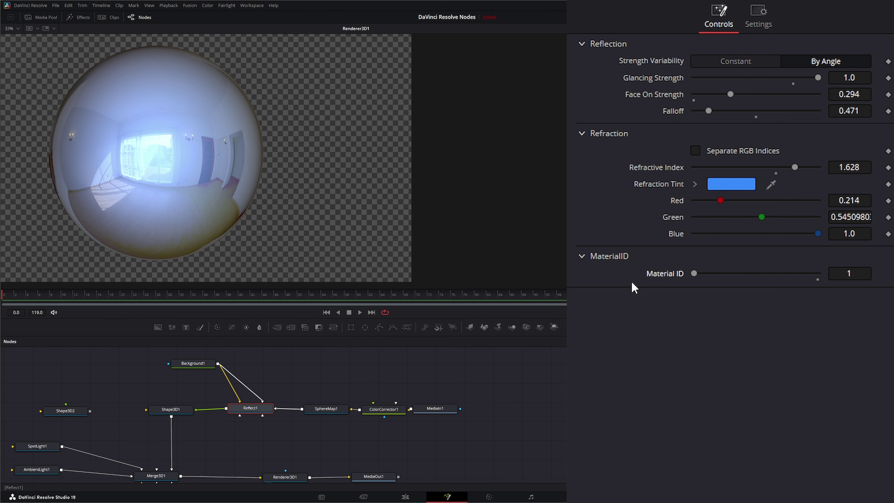
{"action": "left_click", "coordinate": [582, 259]}
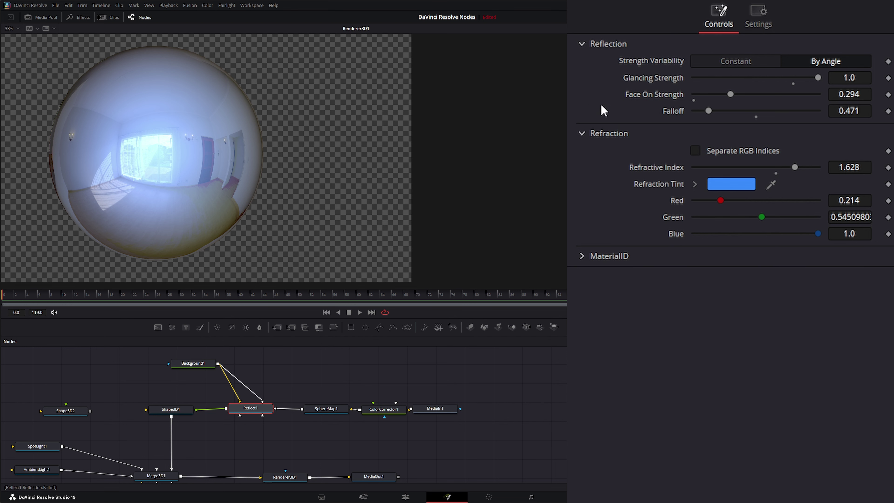
{"action": "left_click", "coordinate": [581, 133]}
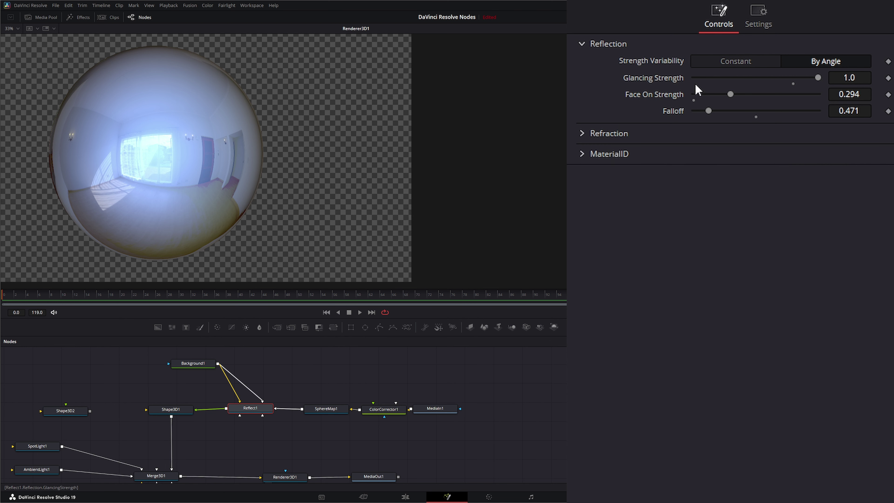
- Delete the gradient Background node and feed TexturesCom_Rock_CliffBasalt_4K_albedo.tif into the Reflect node's Background Material input
{"action": "left_click_drag", "start_coordinate": [129, 351], "coordinate": [263, 378]}
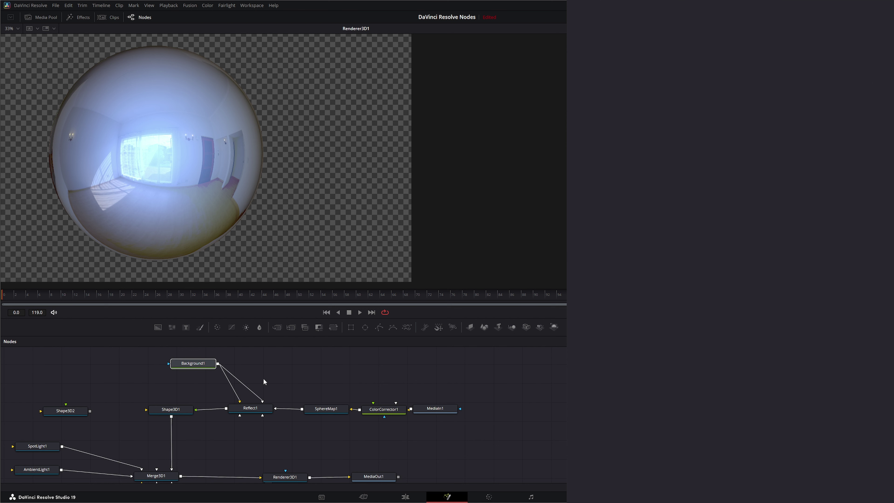
{"action": "key", "text": "Delete"}
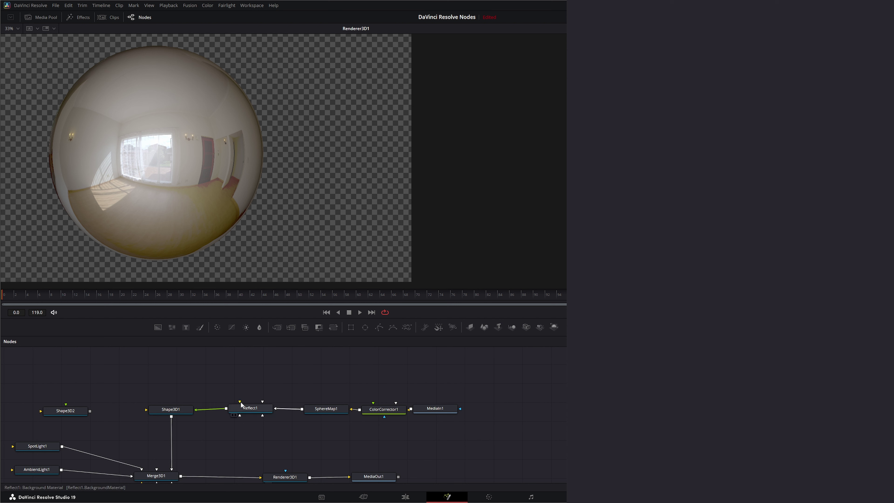
{"action": "left_click_drag", "start_coordinate": [240, 401], "coordinate": [260, 393]}
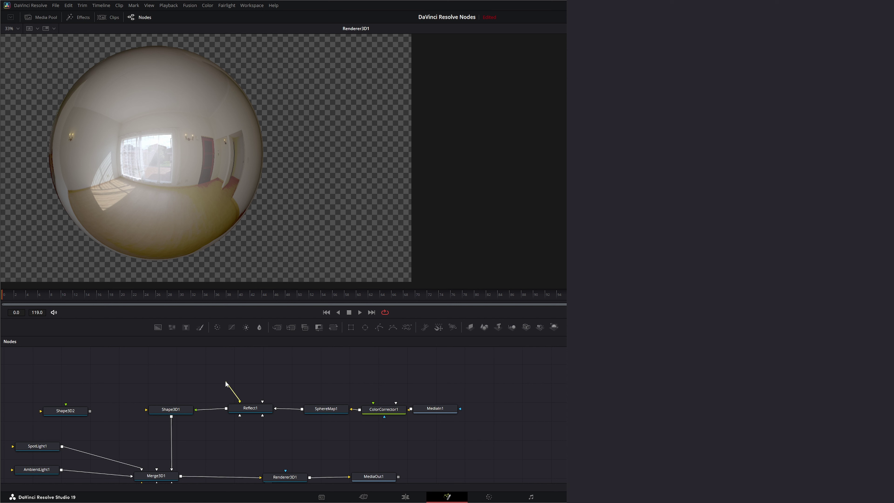
{"action": "left_click_drag", "start_coordinate": [225, 382], "coordinate": [220, 384]}
{"action": "left_click_drag", "start_coordinate": [485, 365], "coordinate": [239, 403]}
{"action": "left_click_drag", "start_coordinate": [207, 375], "coordinate": [241, 371]}
- Set the Reflect node's glancing strength to 0.62 and move the albedo texture node slightly aside
{"action": "left_click", "coordinate": [251, 409]}
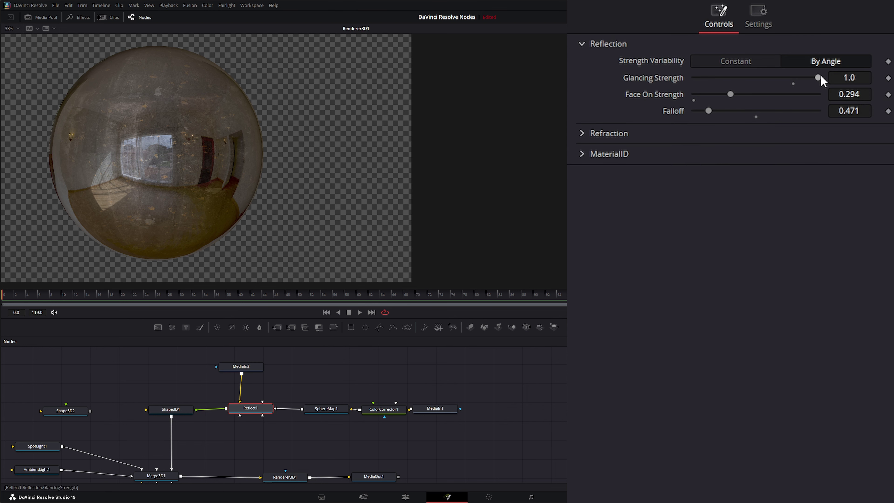
{"action": "left_click_drag", "start_coordinate": [819, 78], "coordinate": [770, 90]}
{"action": "left_click_drag", "start_coordinate": [242, 370], "coordinate": [222, 370]}
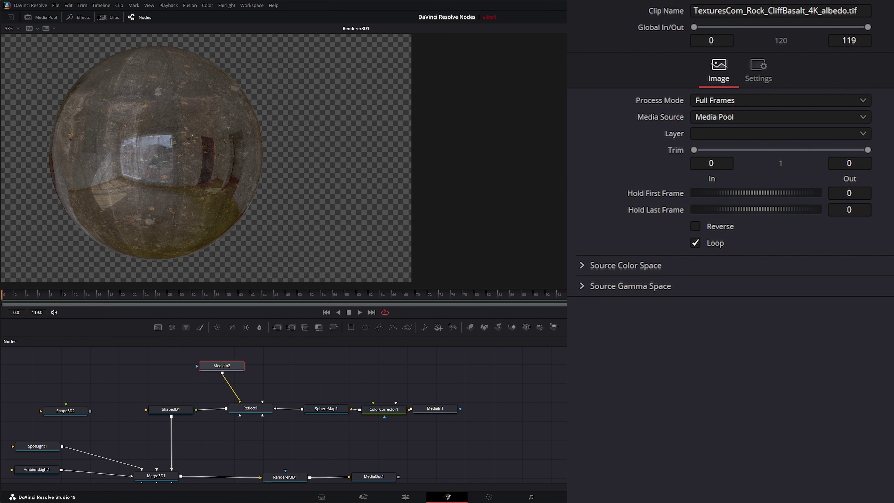
- Add TexturesCom_Rock_CliffBasalt_4K_ao.tif below the Reflect node and connect it to the Reflection Intensity Material input
{"action": "left_click_drag", "start_coordinate": [565, 451], "coordinate": [295, 435]}
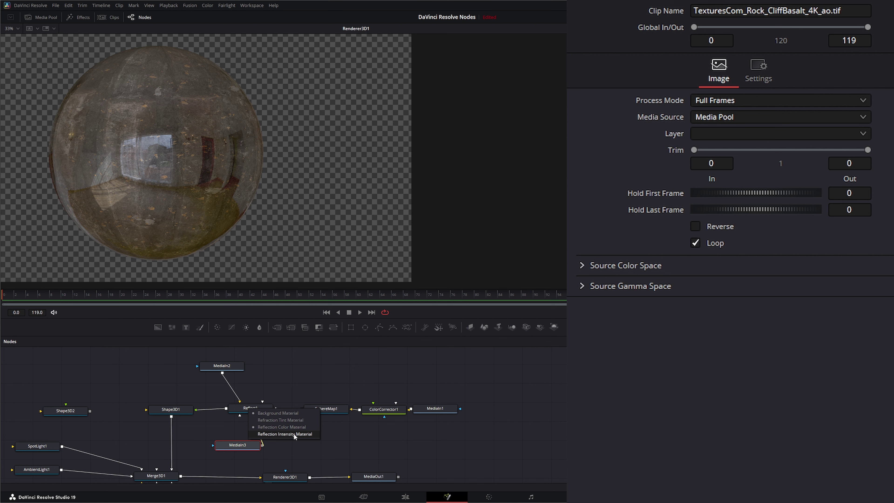
{"action": "left_click_drag", "start_coordinate": [289, 434], "coordinate": [288, 434]}
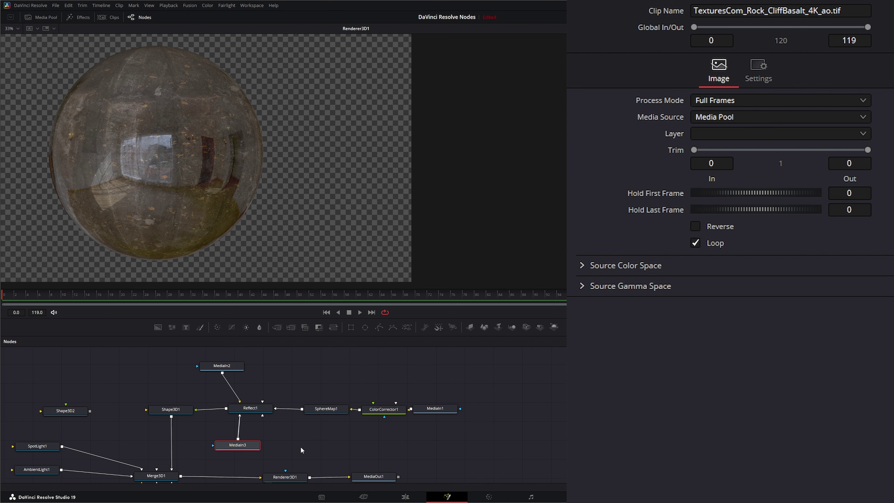
{"action": "left_click_drag", "start_coordinate": [242, 451], "coordinate": [244, 443]}
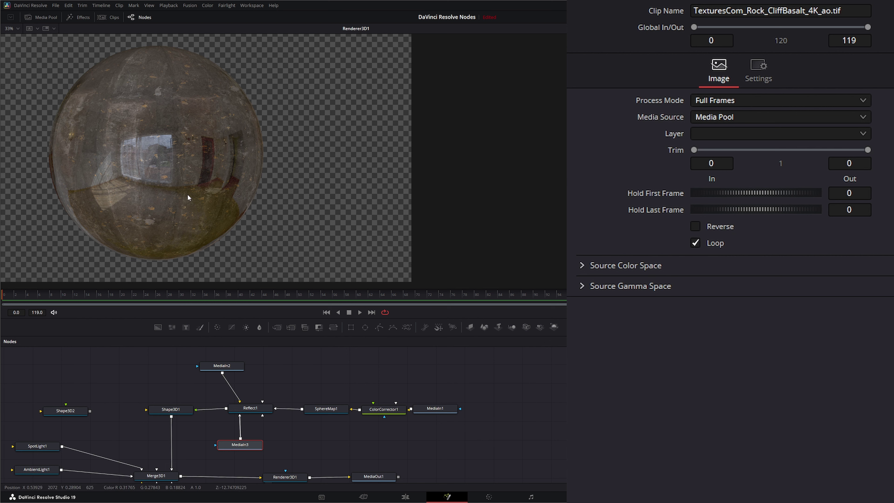
- Set the Reflect node's glancing strength to 0.92, face on strength to 0.225 and falloff to 1.07
{"action": "left_click", "coordinate": [248, 409]}
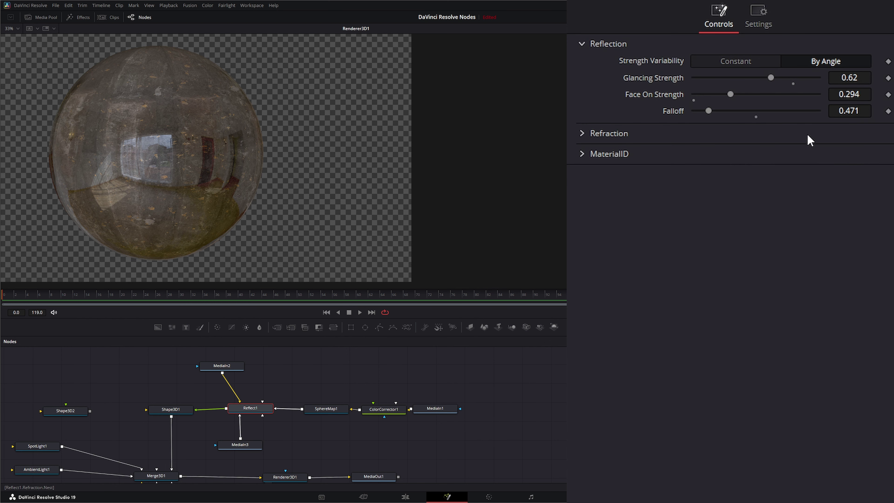
{"action": "left_click_drag", "start_coordinate": [773, 77], "coordinate": [797, 78]}
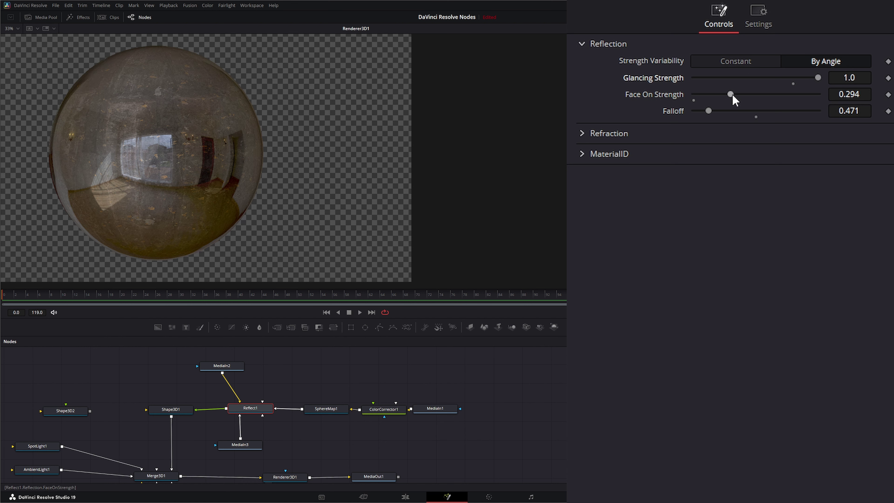
{"action": "mouse_move", "coordinate": [730, 94]}
{"action": "left_mouse_down"}
{"action": "mouse_move", "coordinate": [758, 92]}
{"action": "mouse_move", "coordinate": [704, 94]}
{"action": "mouse_move", "coordinate": [721, 94]}
{"action": "left_mouse_up"}
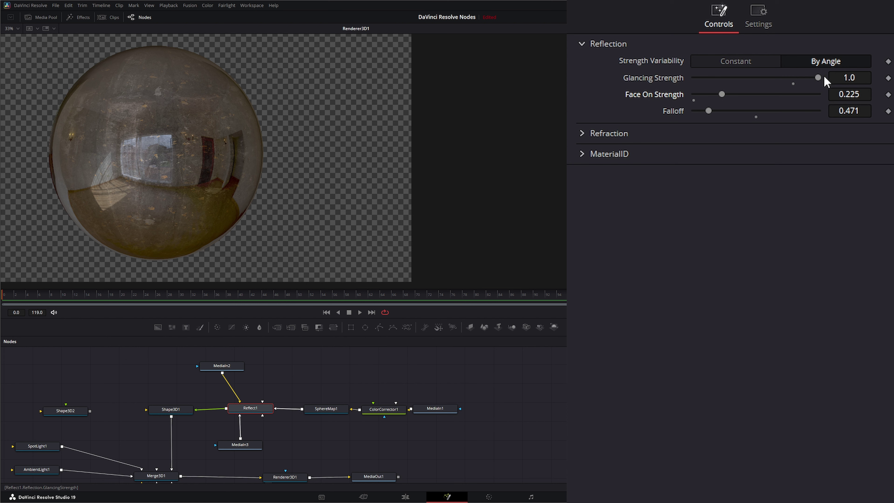
{"action": "left_click_drag", "start_coordinate": [823, 77], "coordinate": [794, 76]}
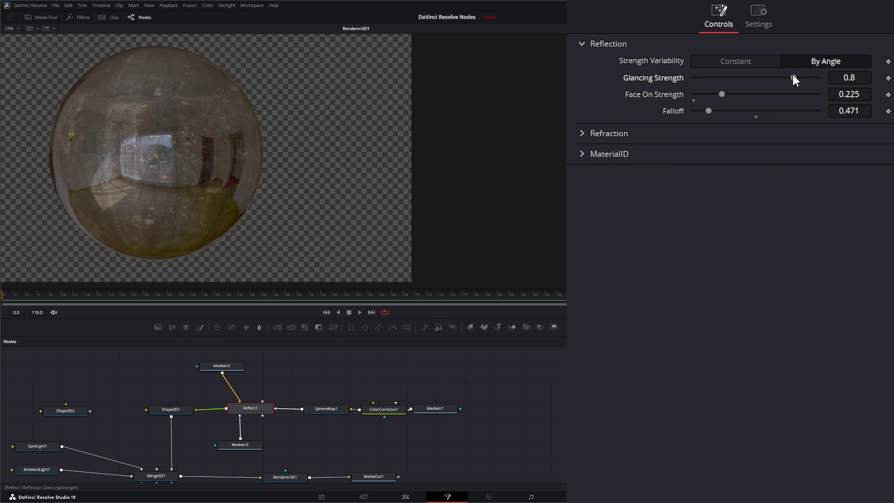
{"action": "left_click_drag", "start_coordinate": [709, 111], "coordinate": [725, 112]}
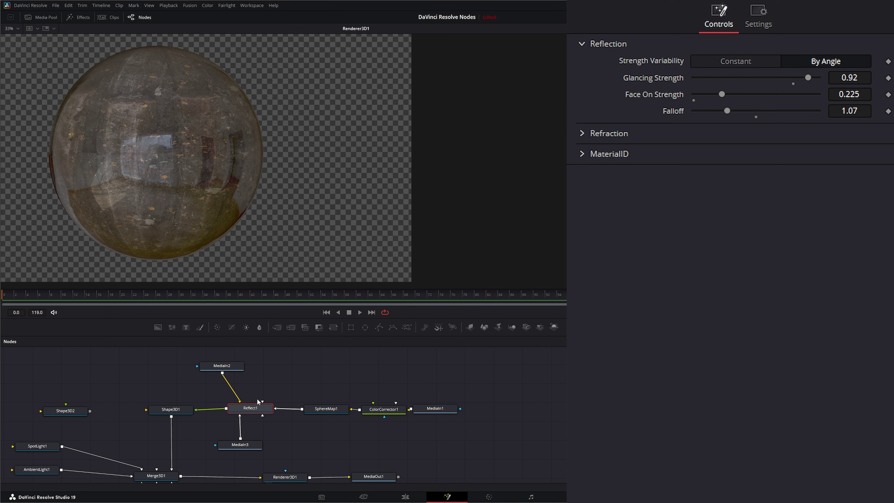
{"action": "left_click_drag", "start_coordinate": [263, 402], "coordinate": [274, 375]}
{"action": "left_click_drag", "start_coordinate": [263, 412], "coordinate": [276, 430]}
{"action": "left_click", "coordinate": [300, 453]}
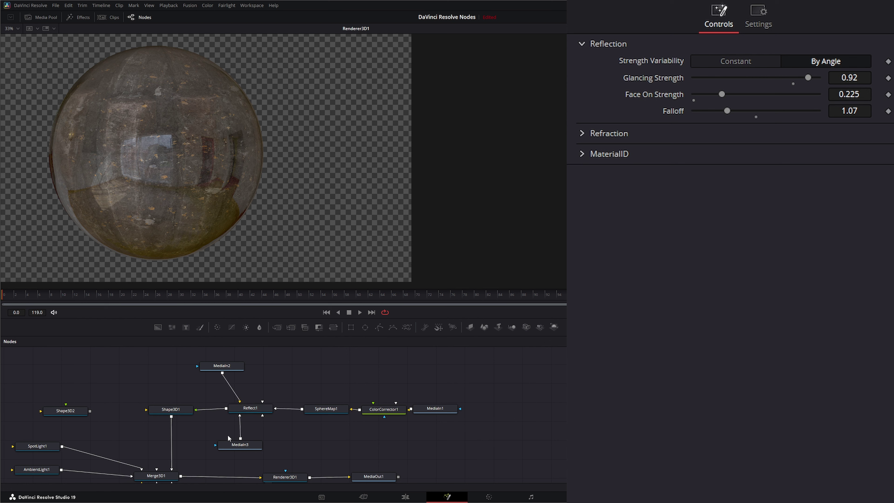
- Move the AO texture node aside, add a BumpMap node beside it and connect it to the Reflect node's Bumpmap Material input
{"action": "left_click", "coordinate": [241, 449]}
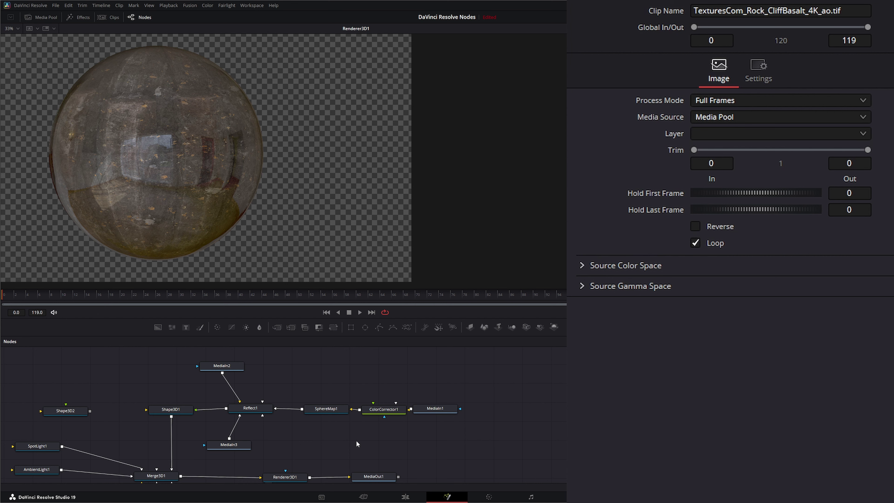
{"action": "key", "text": "shift+space"}
{"action": "type", "text": "bump"}
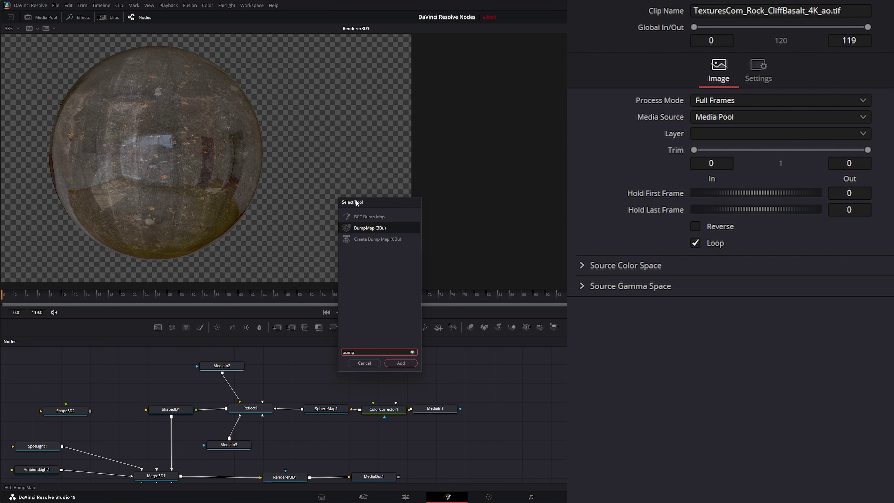
{"action": "left_click", "coordinate": [406, 364]}
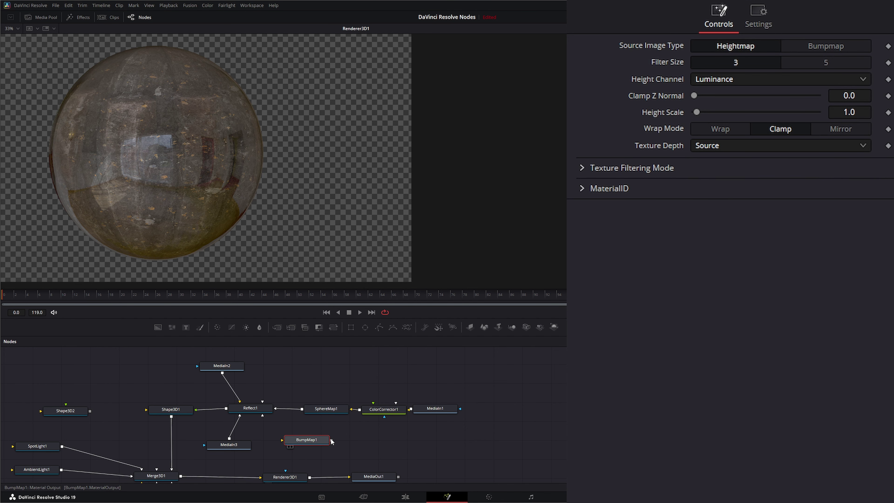
{"action": "left_click_drag", "start_coordinate": [331, 440], "coordinate": [251, 410]}
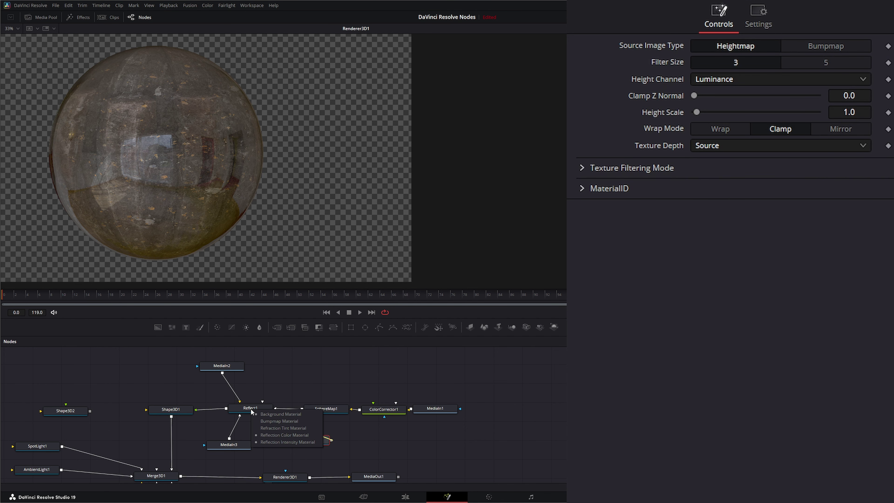
{"action": "left_click", "coordinate": [285, 422]}
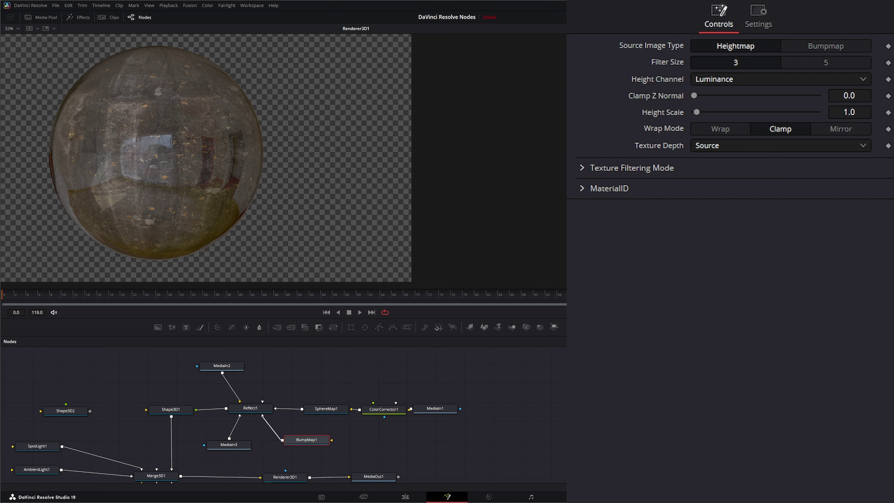
- Feed another texture image into the BumpMap node and set its filter size to 5 and height scale to 50.0
{"action": "left_click_drag", "start_coordinate": [893, 448], "coordinate": [376, 441]}
{"action": "left_click", "coordinate": [309, 440]}
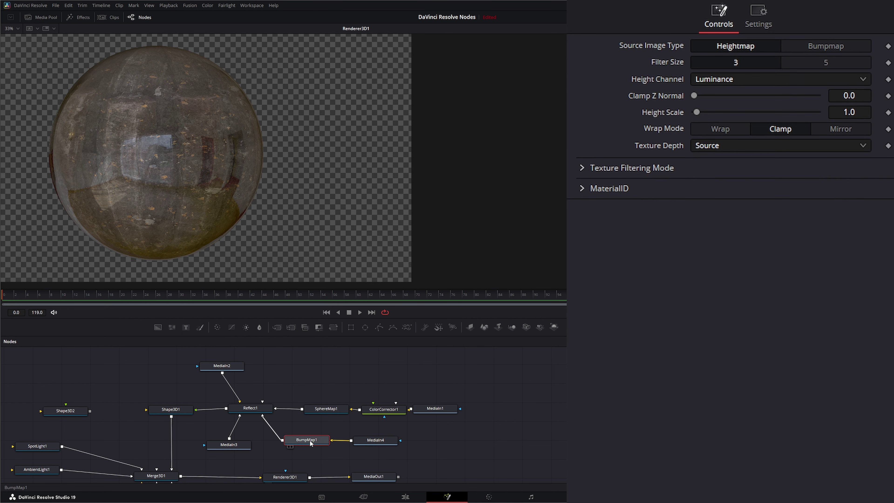
{"action": "left_click", "coordinate": [827, 63]}
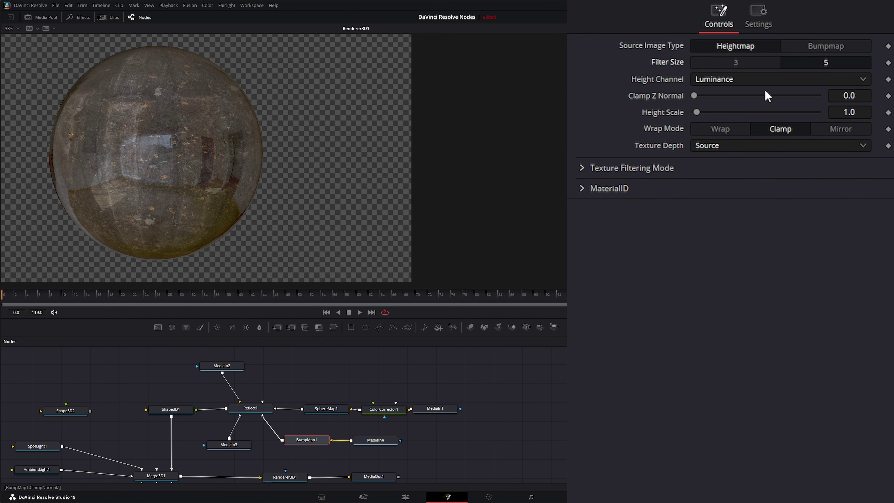
{"action": "left_click_drag", "start_coordinate": [696, 112], "coordinate": [716, 109]}
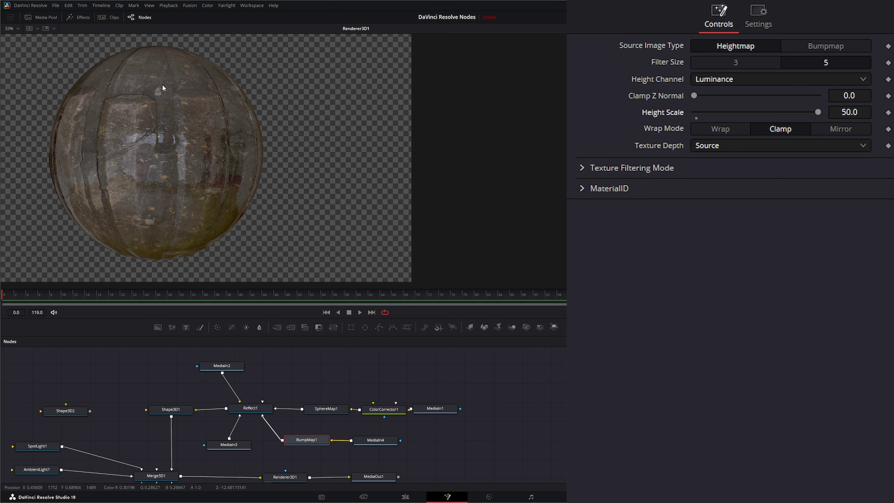
- Rotate the sphere shape around the Y axis to 361.8 degrees
{"action": "left_click", "coordinate": [171, 412]}
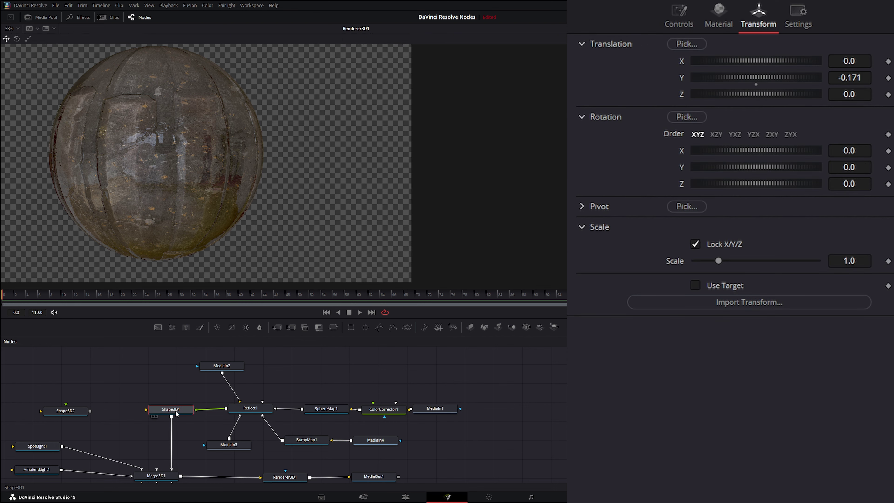
{"action": "left_click_drag", "start_coordinate": [725, 167], "coordinate": [857, 167]}
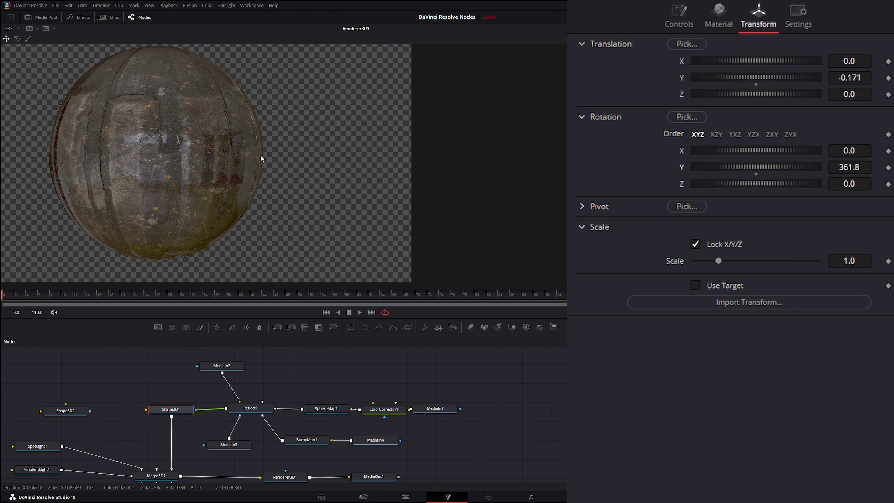
- Move the MediaIn1 HDRI node farther from the ColorCorrector1 node
{"action": "scroll", "coordinate": [267, 141], "scroll_direction": "up", "scroll_amount": 2}
{"action": "mouse_move", "coordinate": [275, 144]}
{"action": "left_mouse_down"}
{"action": "mouse_move", "coordinate": [262, 141]}
{"action": "mouse_move", "coordinate": [269, 139]}
{"action": "left_mouse_up"}
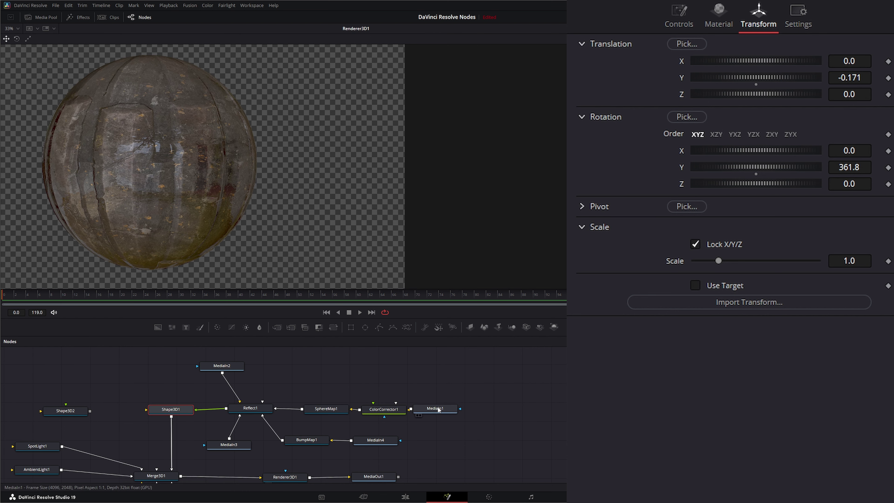
{"action": "left_click_drag", "start_coordinate": [438, 409], "coordinate": [501, 410]}
{"action": "left_click_drag", "start_coordinate": [487, 412], "coordinate": [470, 410]}
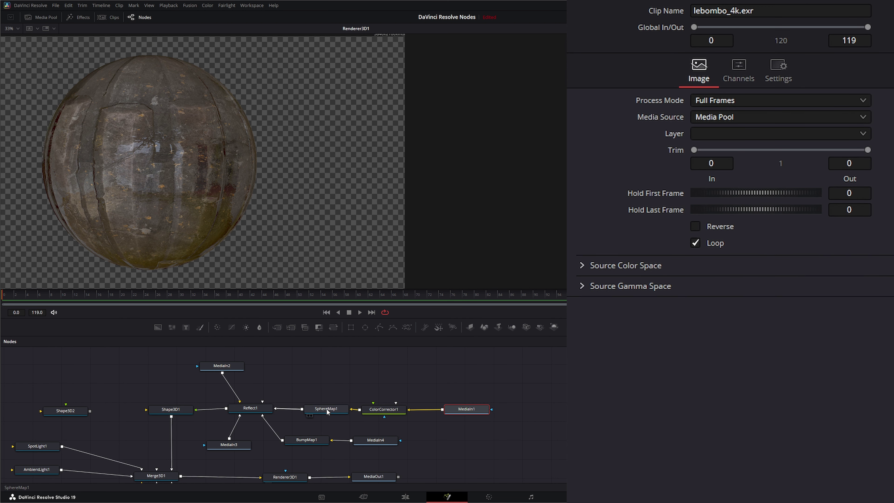
{"action": "left_click_drag", "start_coordinate": [305, 378], "coordinate": [307, 379]}
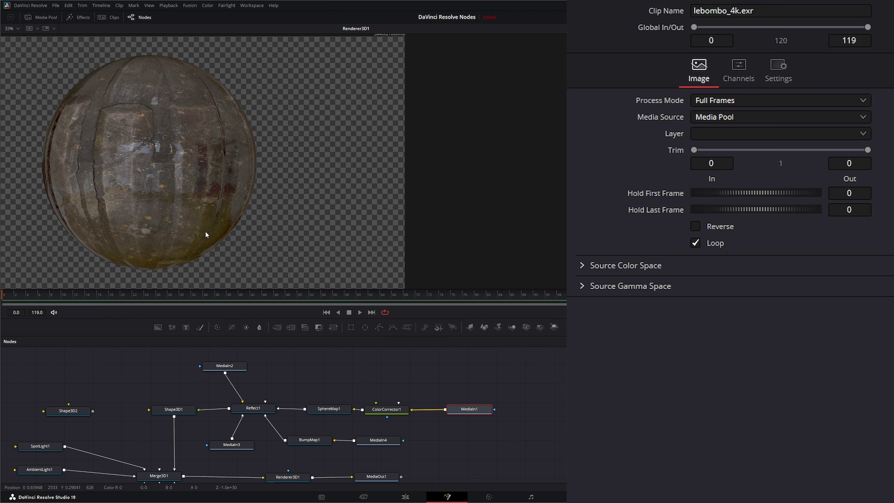
{"action": "left_click_drag", "start_coordinate": [128, 384], "coordinate": [121, 382]}
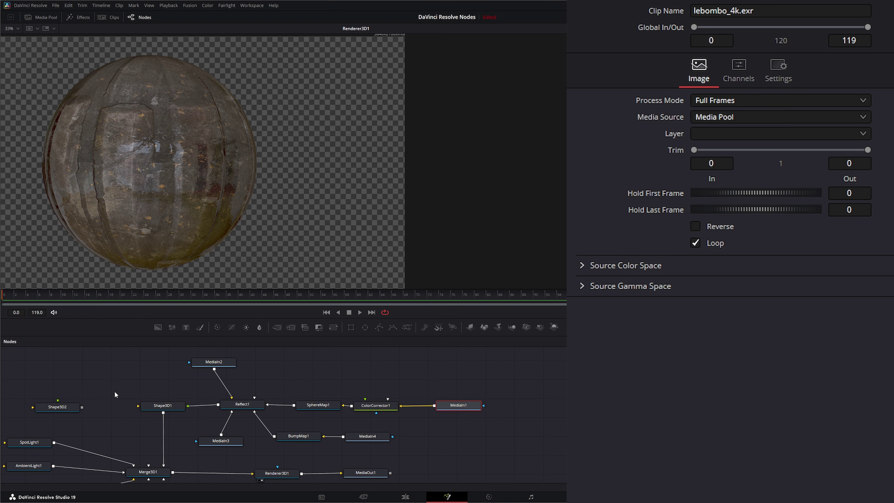
- Add a Shape3D node feeding into Merge3D1, view the merged scene and set the shape's Z translation to 2.83
{"action": "left_click", "coordinate": [114, 364]}
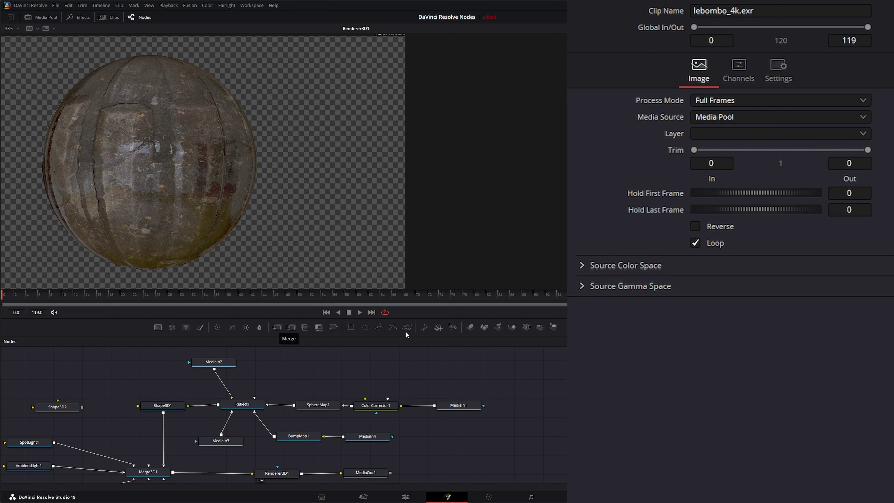
{"action": "left_click_drag", "start_coordinate": [484, 327], "coordinate": [172, 249]}
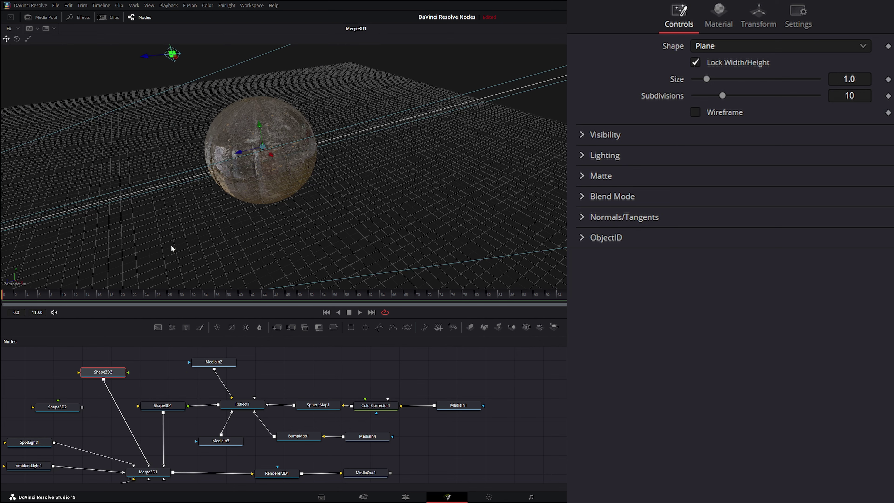
{"action": "left_click", "coordinate": [760, 19]}
{"action": "left_click_drag", "start_coordinate": [763, 92], "coordinate": [781, 93]}
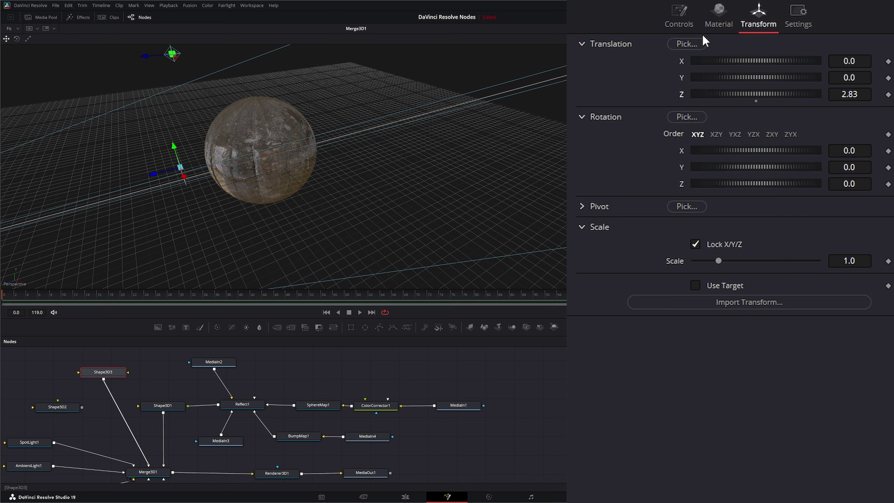
- Change the new shape to Sphere and move it along Z to about 3.32, away from the rock sphere
{"action": "left_click", "coordinate": [679, 11]}
{"action": "left_click", "coordinate": [721, 48]}
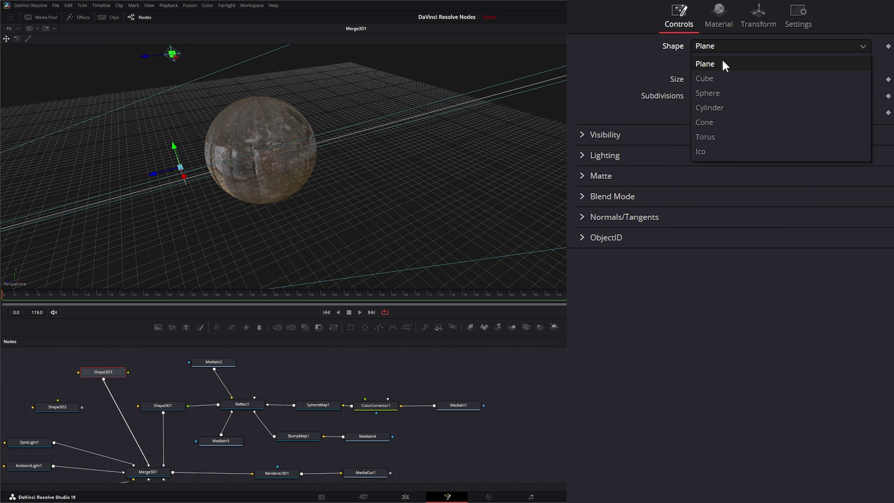
{"action": "left_click", "coordinate": [702, 92]}
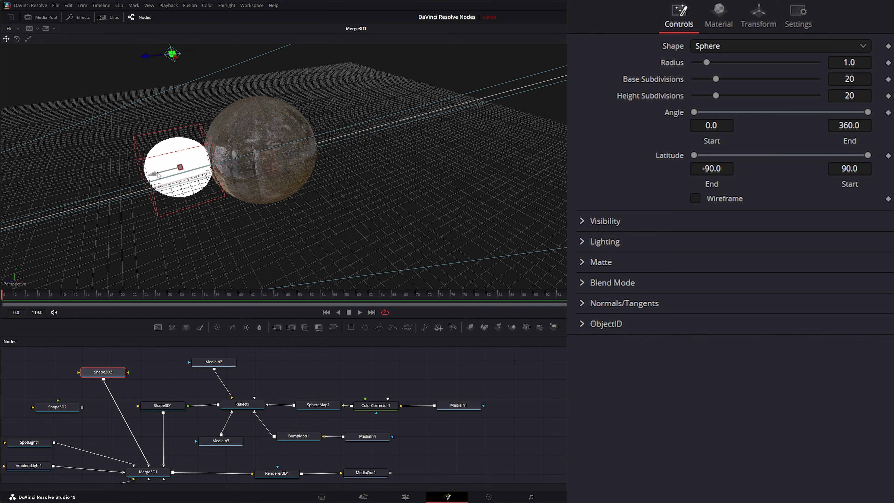
{"action": "left_click_drag", "start_coordinate": [165, 165], "coordinate": [148, 169]}
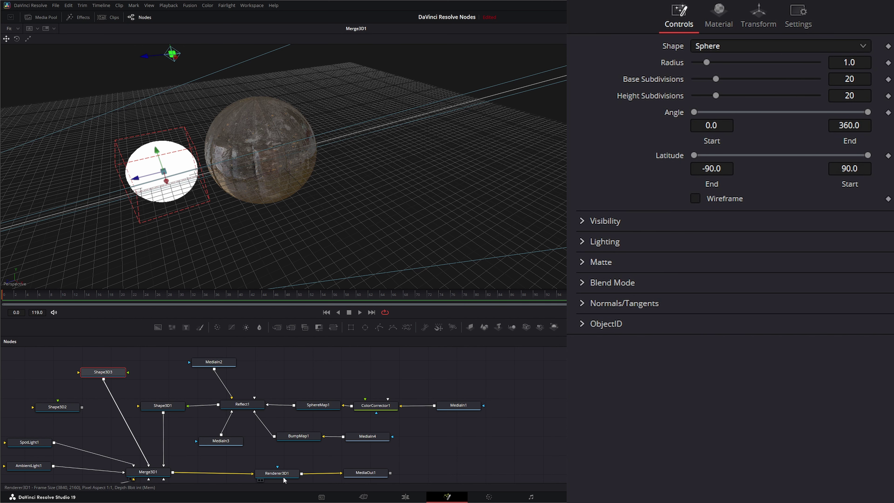
- View Renderer3D1's output and set the new sphere's X translation to 3.232
{"action": "left_click_drag", "start_coordinate": [277, 473], "coordinate": [275, 244]}
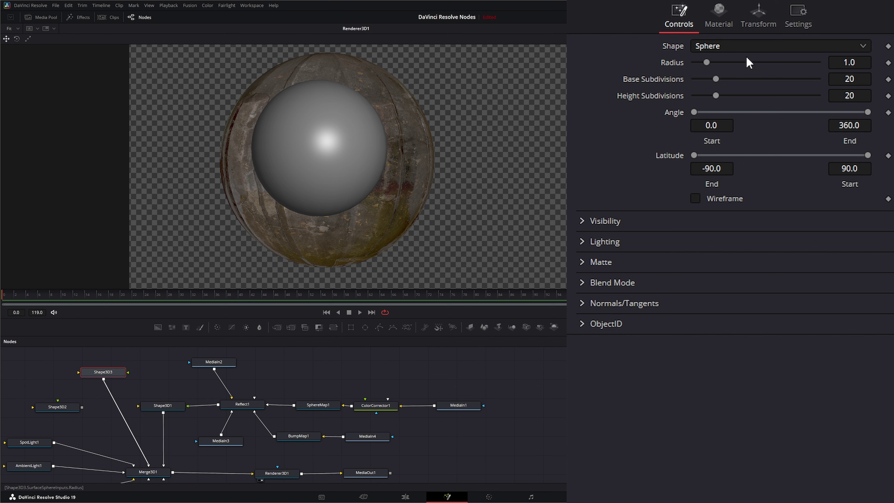
{"action": "left_click", "coordinate": [758, 21]}
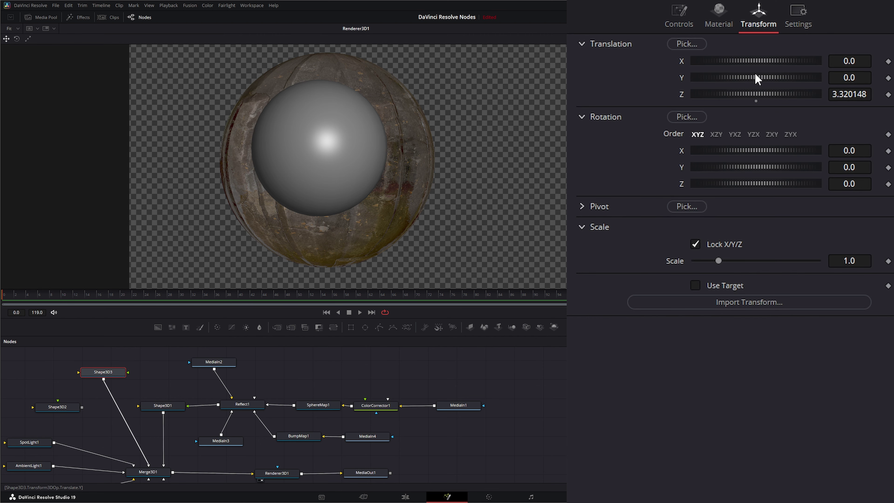
{"action": "left_click_drag", "start_coordinate": [748, 62], "coordinate": [852, 88]}
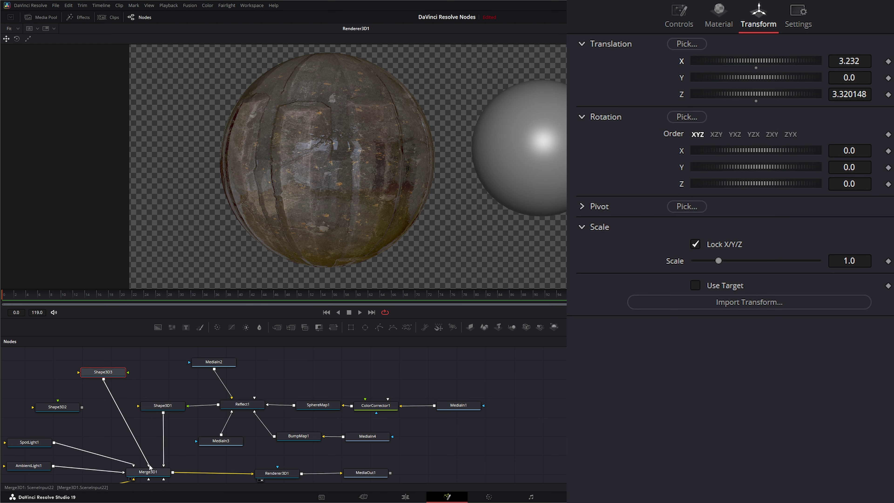
- Disconnect the new sphere from Merge3D1 and connect Shape3D2 to it as the backdrop behind the rock sphere
{"action": "mouse_move", "coordinate": [147, 462]}
{"action": "left_mouse_down"}
{"action": "mouse_move", "coordinate": [126, 402]}
{"action": "mouse_move", "coordinate": [102, 418]}
{"action": "mouse_move", "coordinate": [150, 468]}
{"action": "left_mouse_up"}
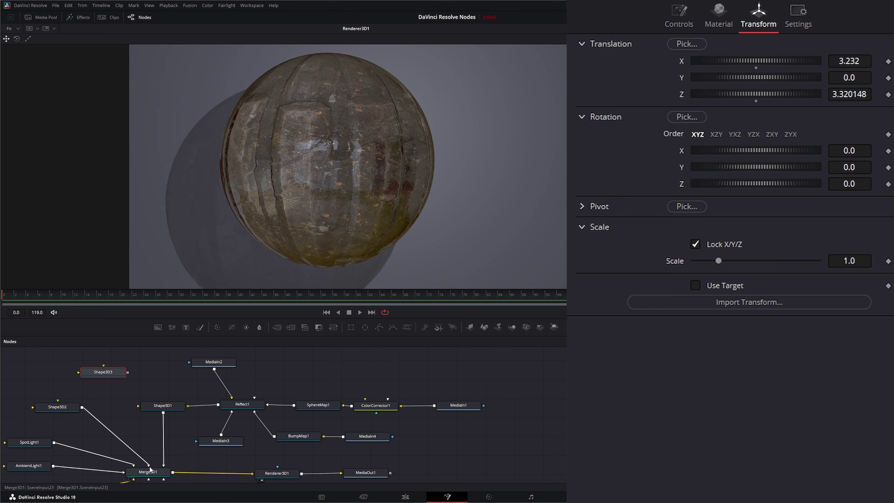
{"action": "left_click_drag", "start_coordinate": [260, 247], "coordinate": [141, 232]}
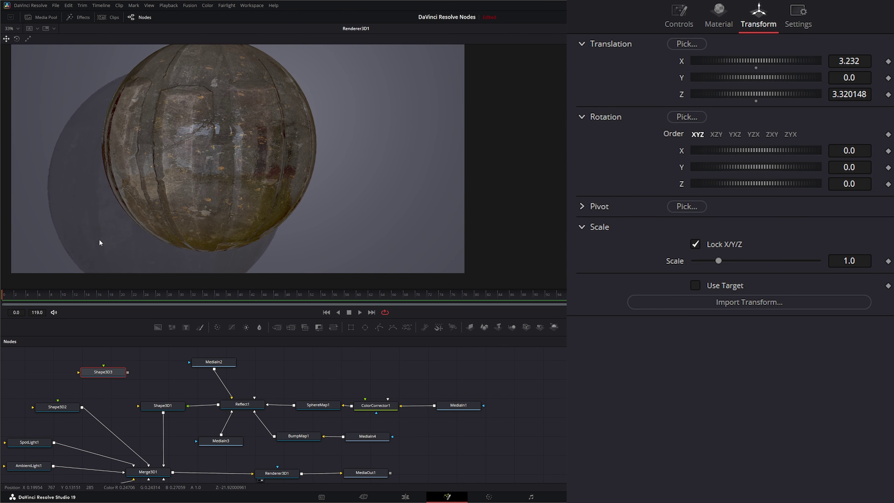
{"action": "scroll", "coordinate": [100, 239], "scroll_direction": "up", "scroll_amount": 2}
{"action": "left_click_drag", "start_coordinate": [83, 148], "coordinate": [96, 187]}
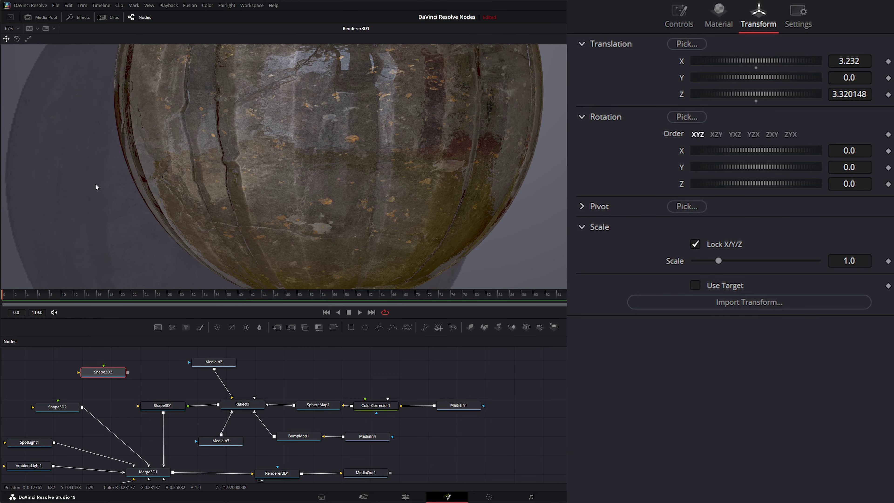
{"action": "left_click_drag", "start_coordinate": [94, 224], "coordinate": [98, 187]}
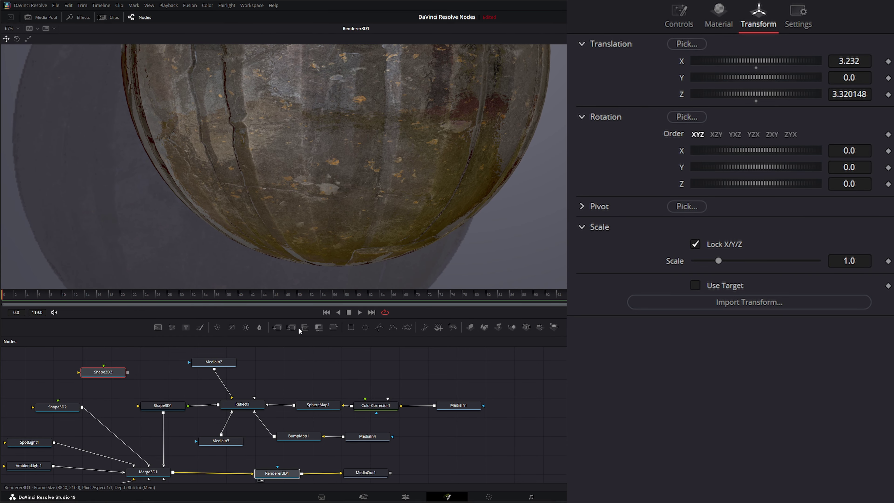
- Switch Renderer3D1's renderer type to Hardware Renderer
{"action": "left_click", "coordinate": [282, 475]}
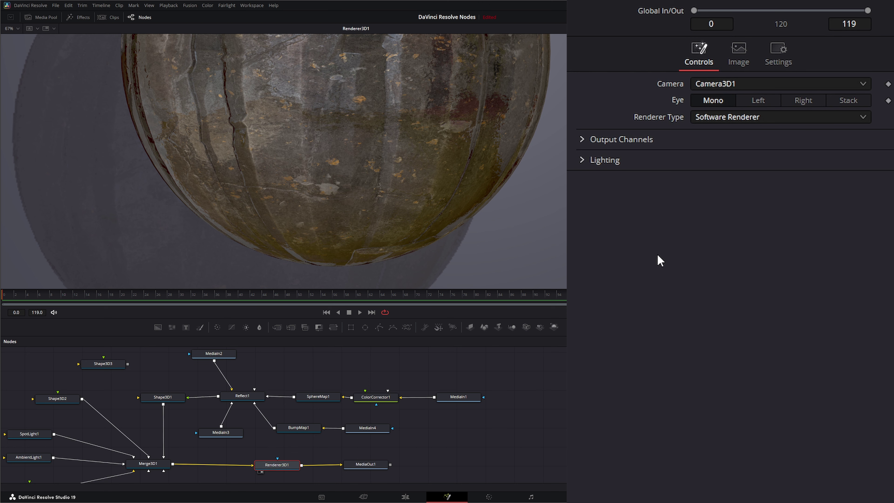
{"action": "left_click", "coordinate": [723, 117]}
{"action": "left_click", "coordinate": [743, 142]}
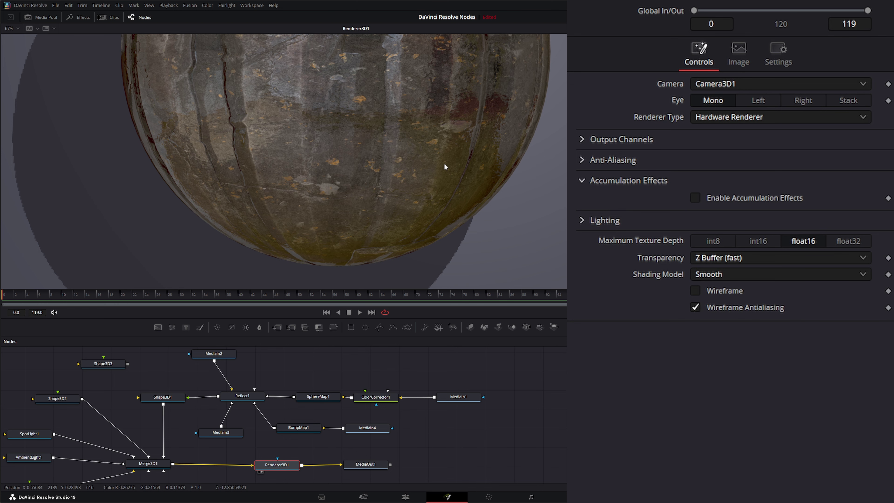
- Compare the int8 and float16 maximum texture depths on the rendered rock sphere
{"action": "left_click_drag", "start_coordinate": [449, 165], "coordinate": [413, 229]}
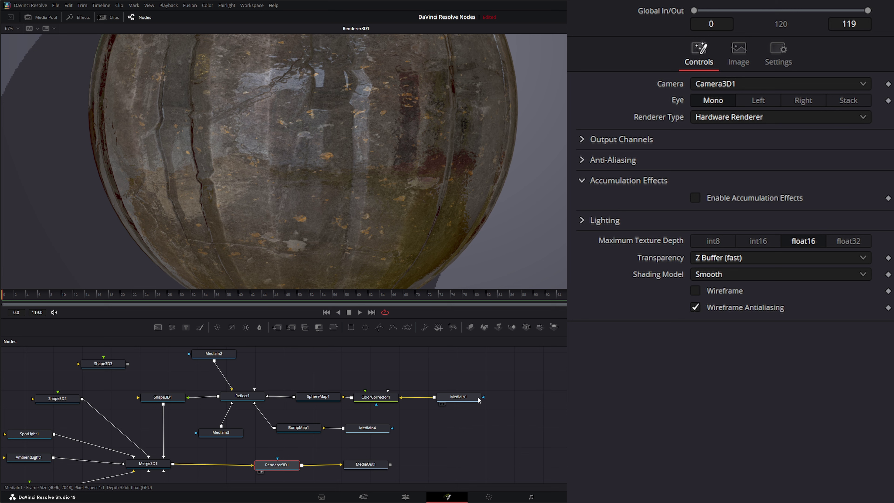
{"action": "left_click", "coordinate": [713, 241]}
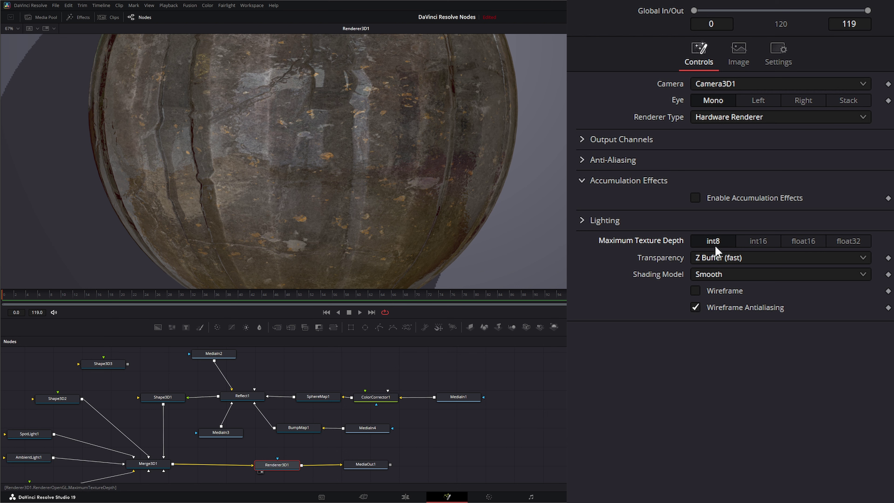
{"action": "left_click", "coordinate": [804, 247]}
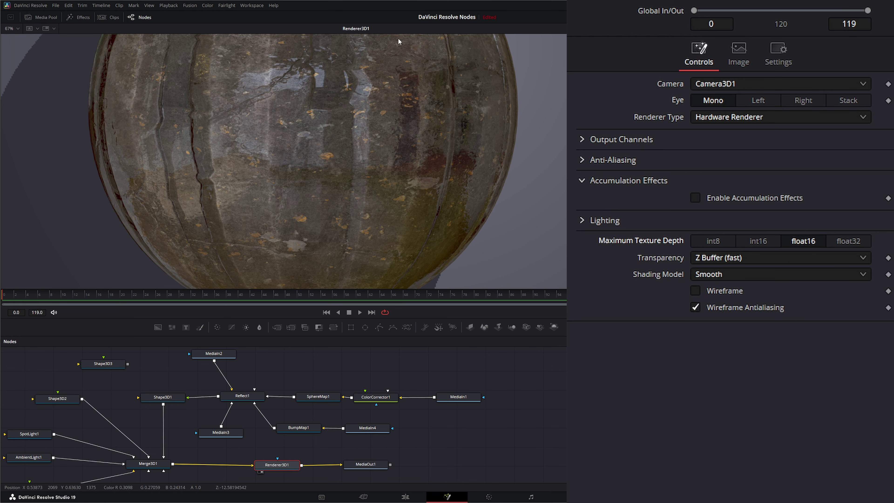
{"action": "left_click_drag", "start_coordinate": [532, 176], "coordinate": [377, 182]}
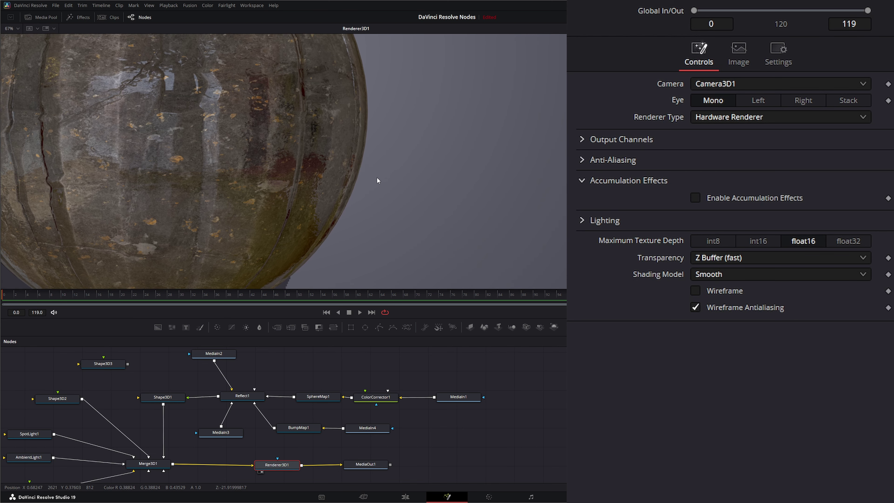
{"action": "left_click", "coordinate": [719, 243]}
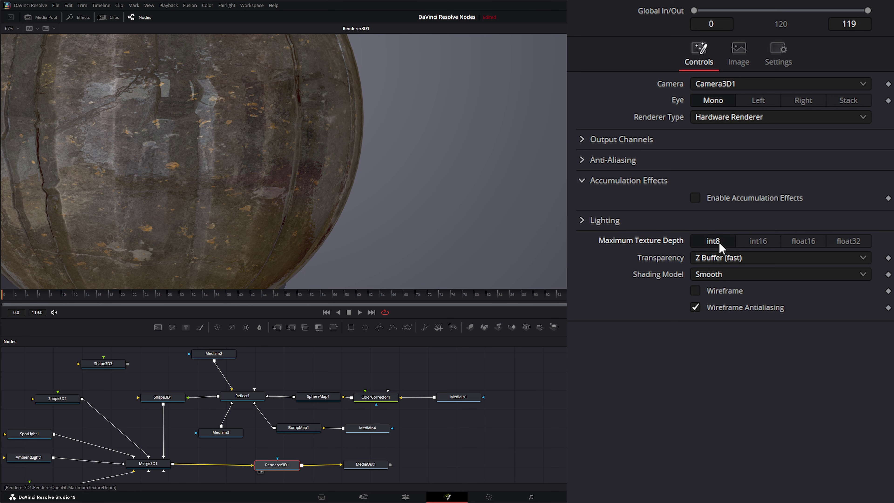
{"action": "left_click", "coordinate": [811, 242]}
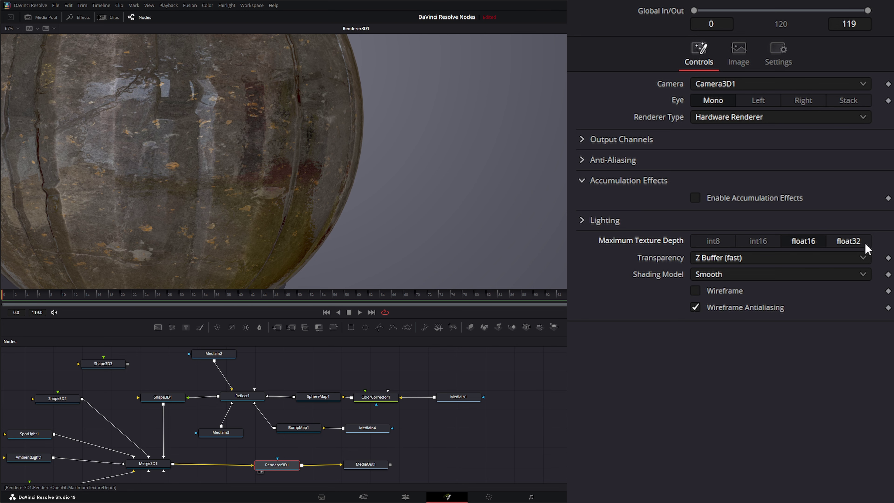
- Set Renderer3D1's Maximum Texture Depth to float32
{"action": "left_click", "coordinate": [853, 243]}
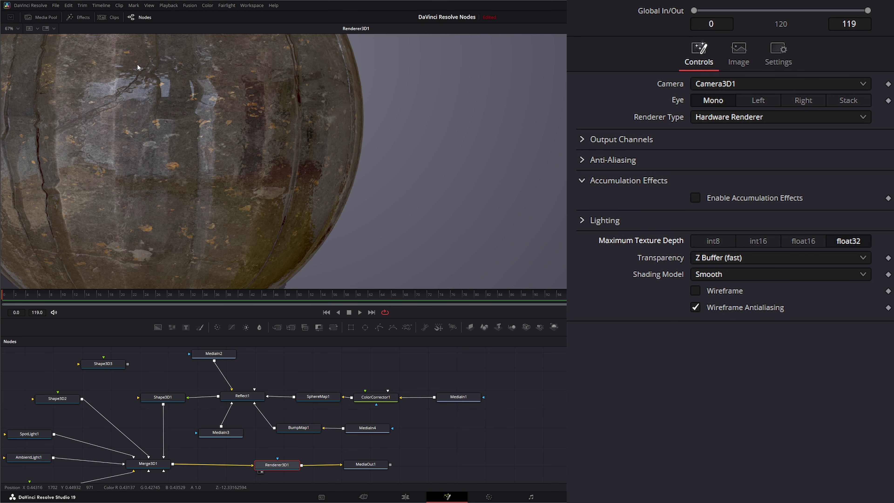
{"action": "scroll", "coordinate": [170, 192], "scroll_direction": "down", "scroll_amount": 3}
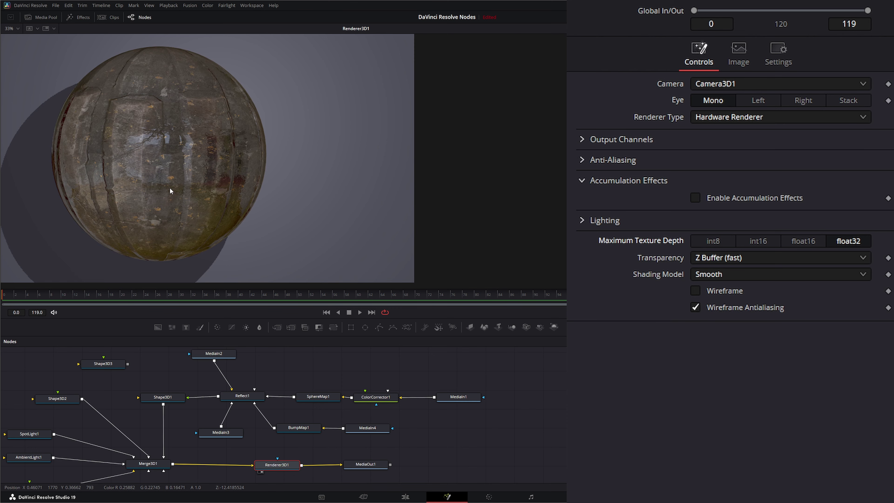
{"action": "mouse_move", "coordinate": [171, 184]}
{"action": "left_mouse_down"}
{"action": "mouse_move", "coordinate": [145, 198]}
{"action": "mouse_move", "coordinate": [161, 186]}
{"action": "left_mouse_up"}
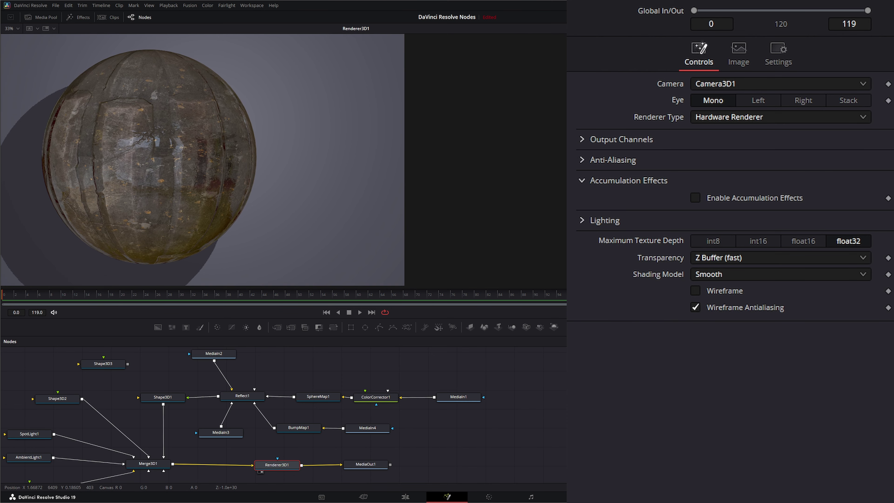
{"action": "left_click_drag", "start_coordinate": [68, 169], "coordinate": [73, 168]}
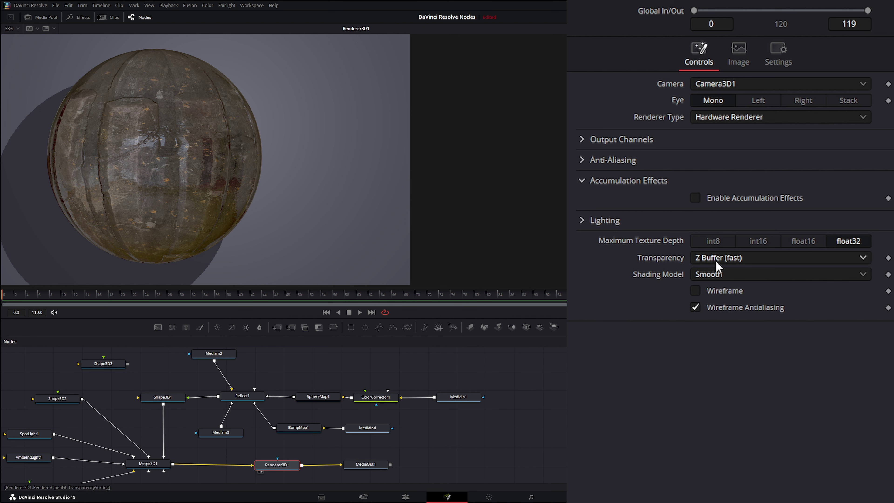
- Try Sorted (accurate) transparency on Renderer3D1 and return it to Z Buffer (fast)
{"action": "left_click", "coordinate": [725, 259]}
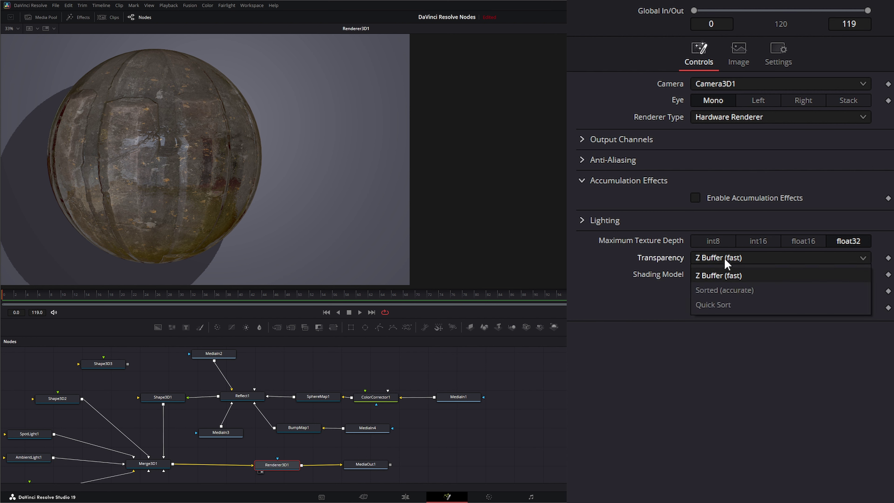
{"action": "left_click", "coordinate": [752, 297]}
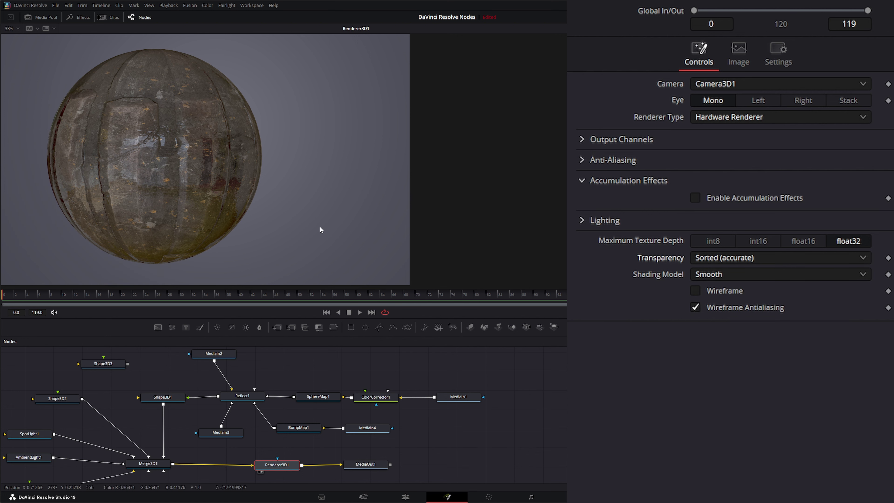
{"action": "left_click", "coordinate": [713, 261]}
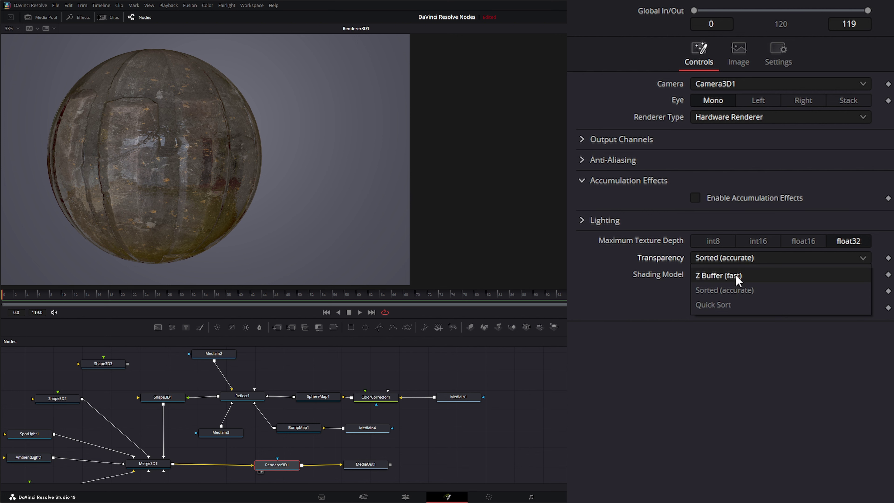
{"action": "left_click", "coordinate": [725, 290]}
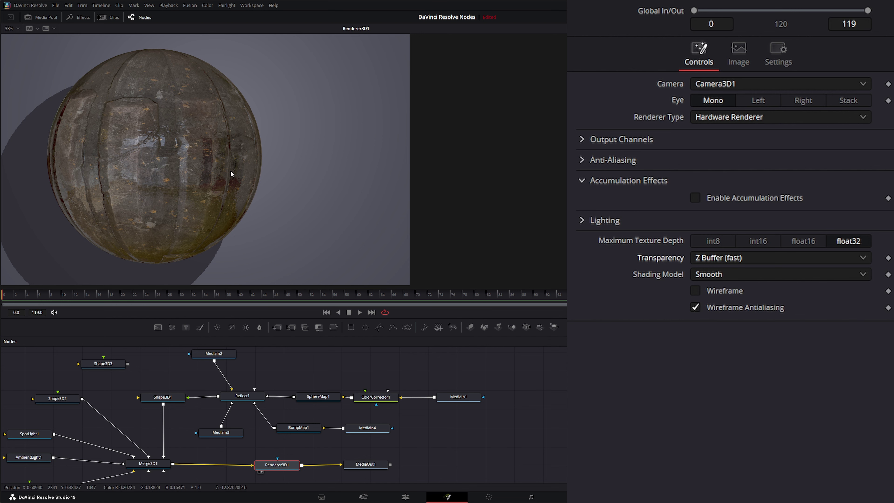
- Open the Reflect1 node's reflection settings
{"action": "left_click", "coordinate": [242, 395]}
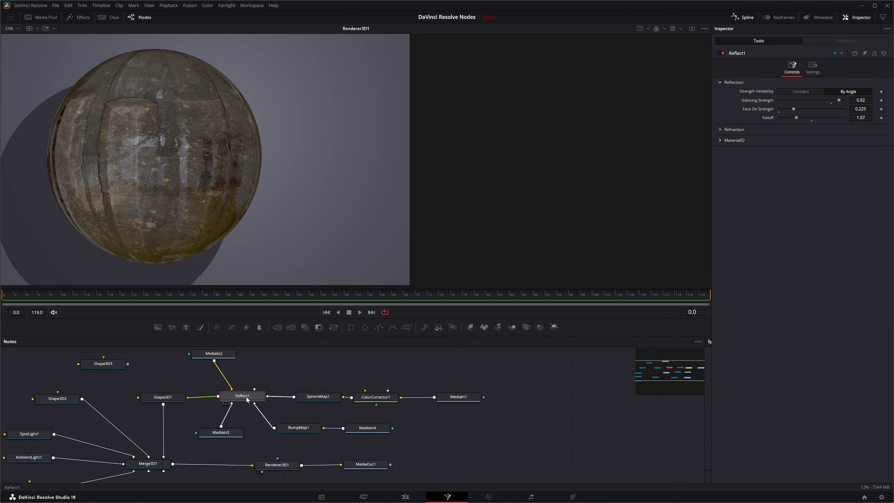